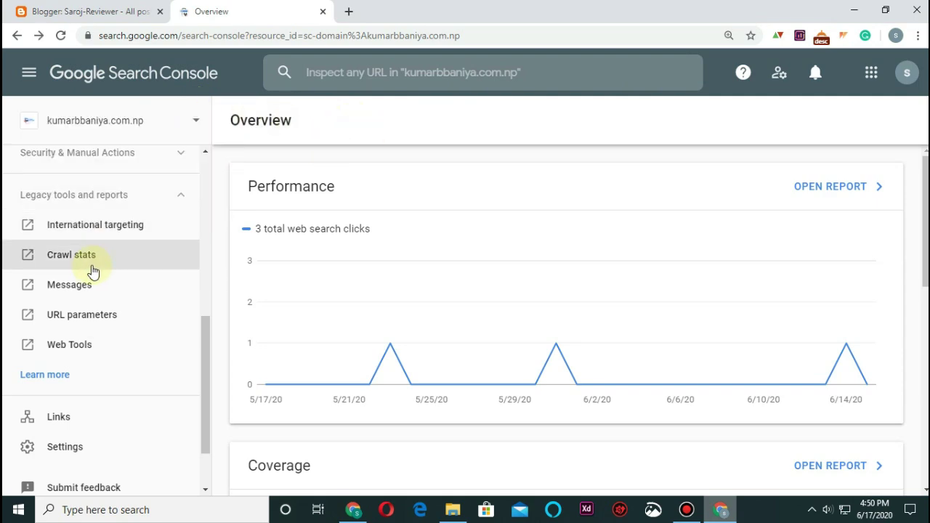
Try the Web Tools and URL parameters legacy tools, dismissing each 'not available' notice
scroll(94, 291, down, 2)
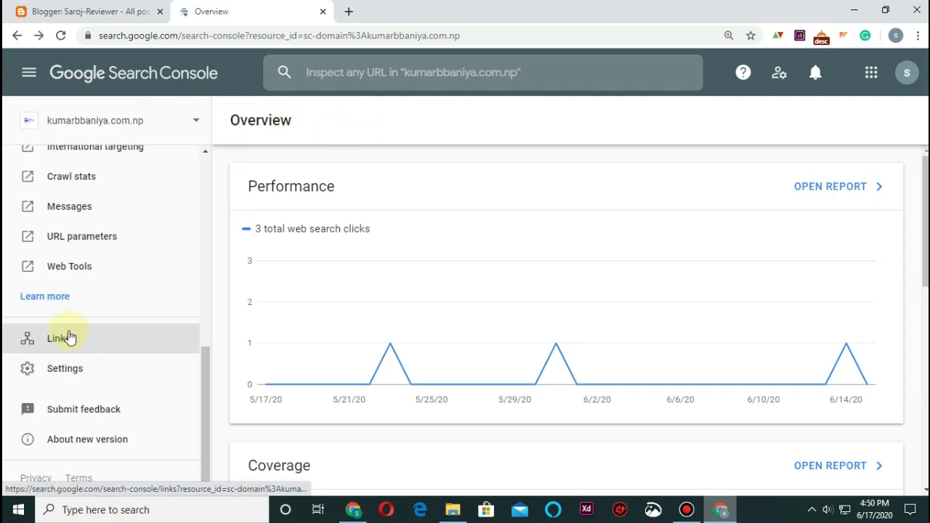
scroll(70, 219, up, 2)
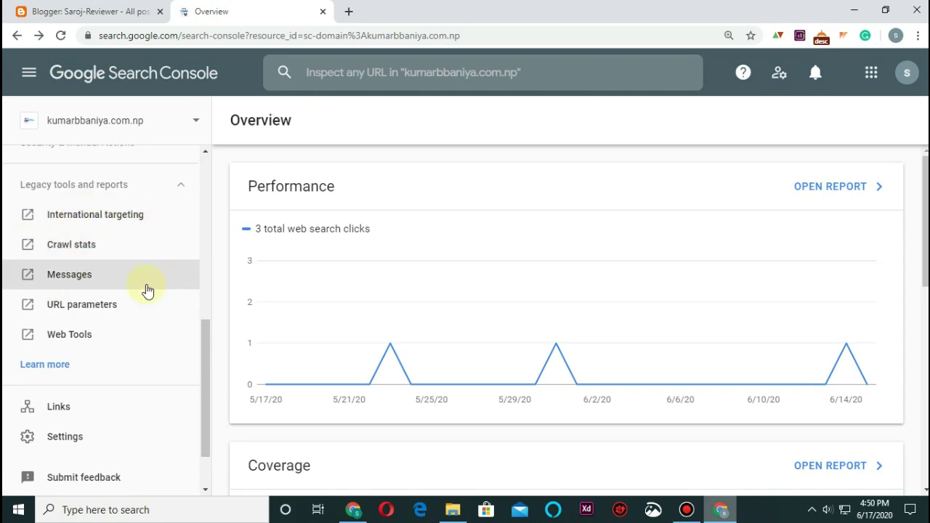
click(111, 334)
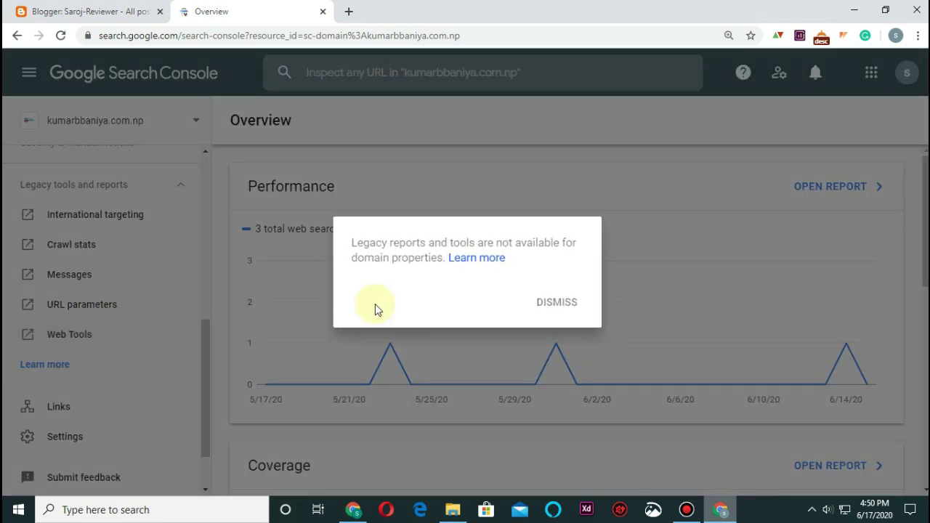
click(552, 301)
click(99, 305)
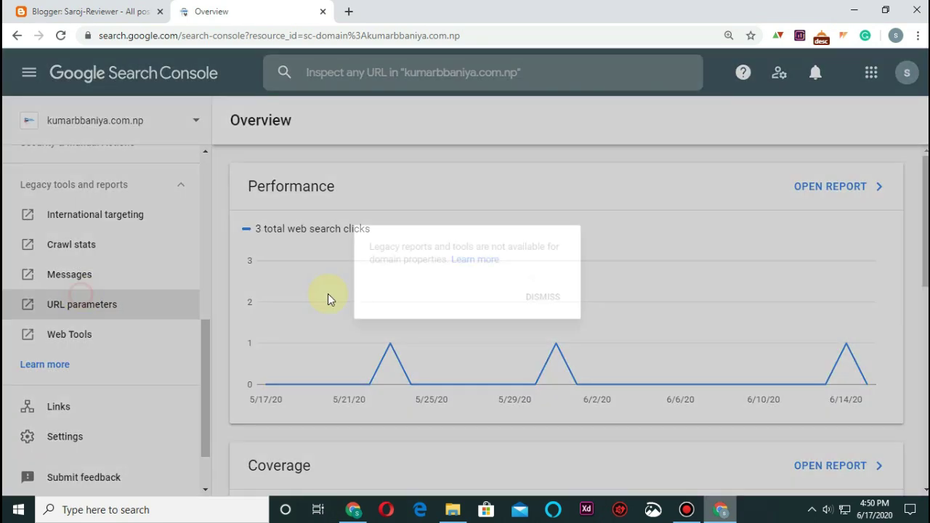
click(559, 309)
Try the Messages legacy tool twice, dismiss its notices, and open the property list
click(77, 274)
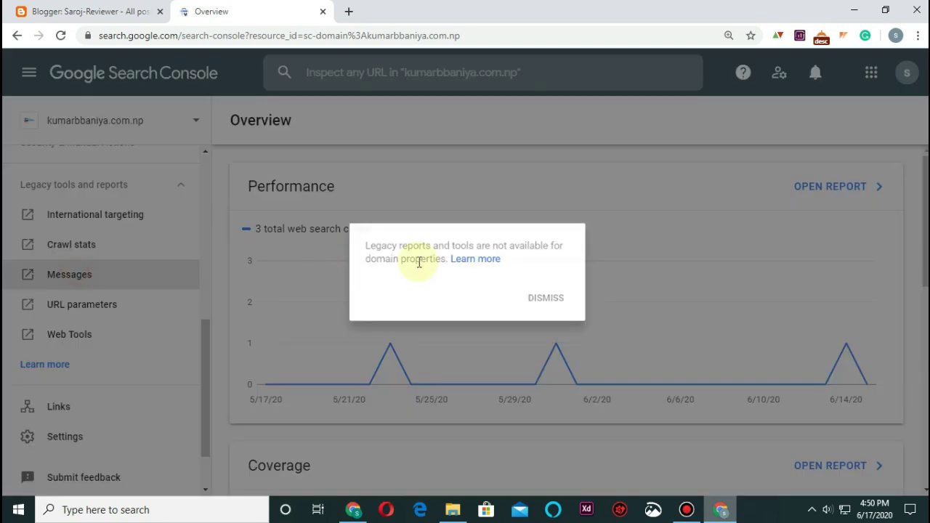
click(554, 305)
click(99, 267)
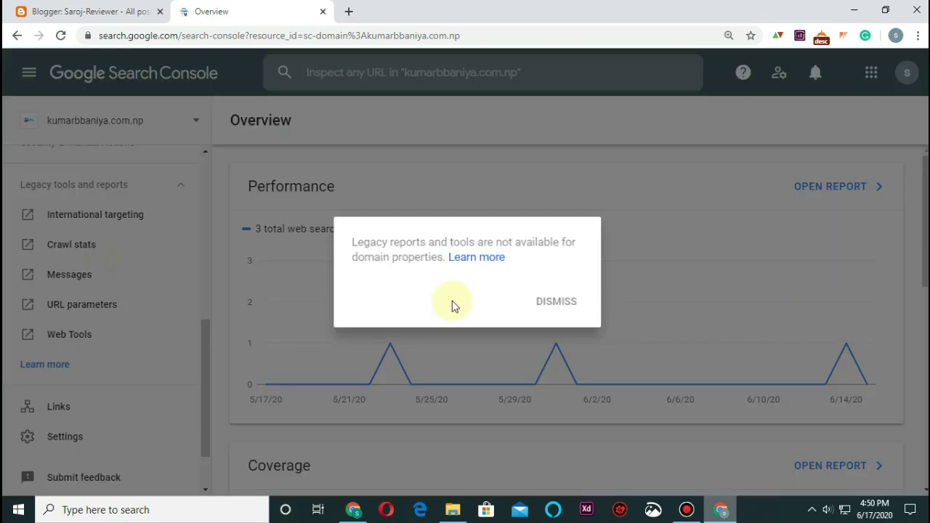
click(567, 300)
scroll(174, 167, up, 5)
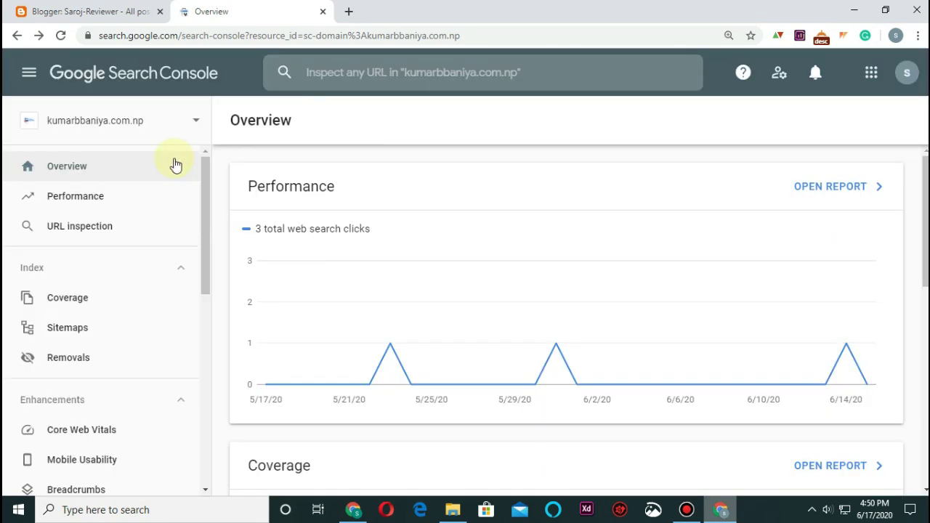
click(177, 124)
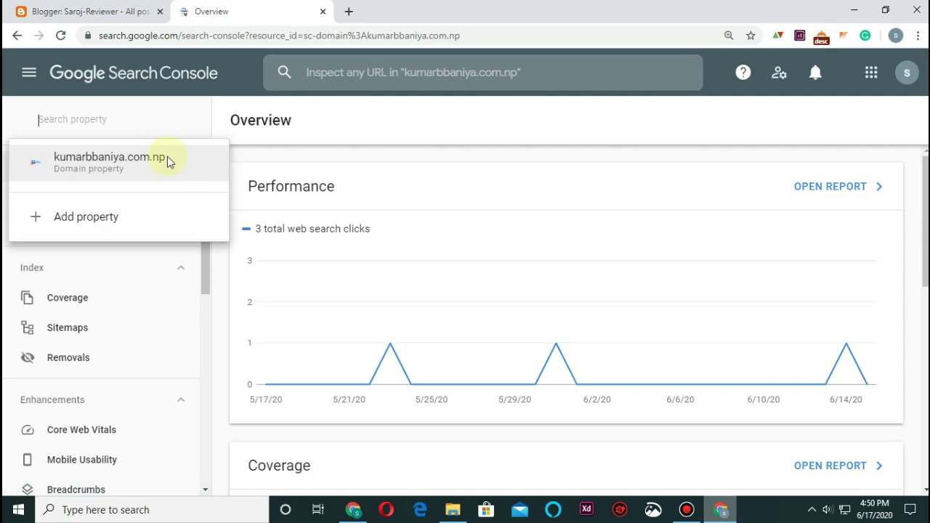
Start adding a property and copy the web address from the live blog's tab
click(77, 218)
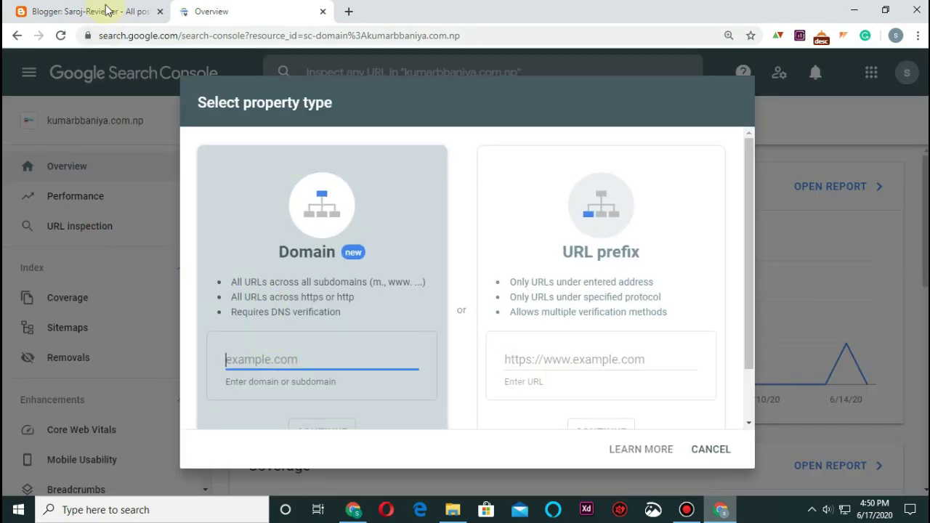
click(107, 11)
click(40, 131)
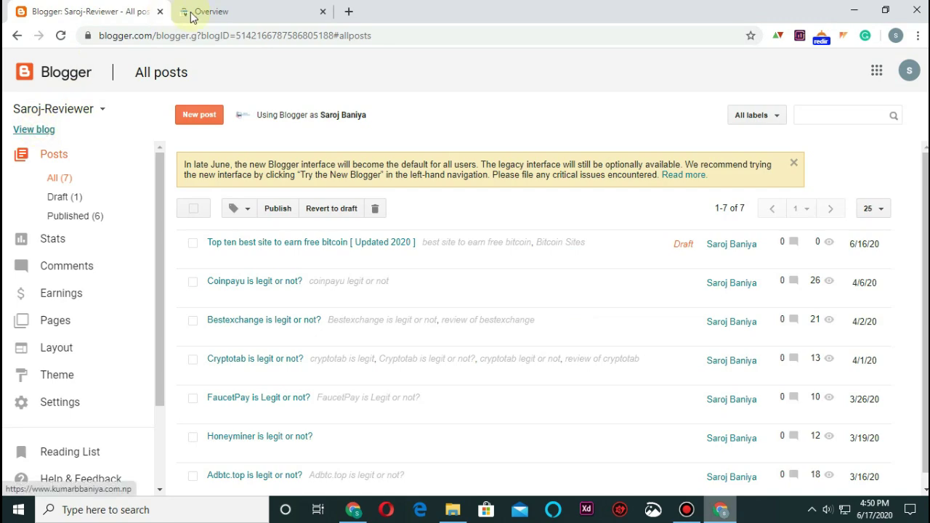
click(224, 36)
key(ctrl+c)
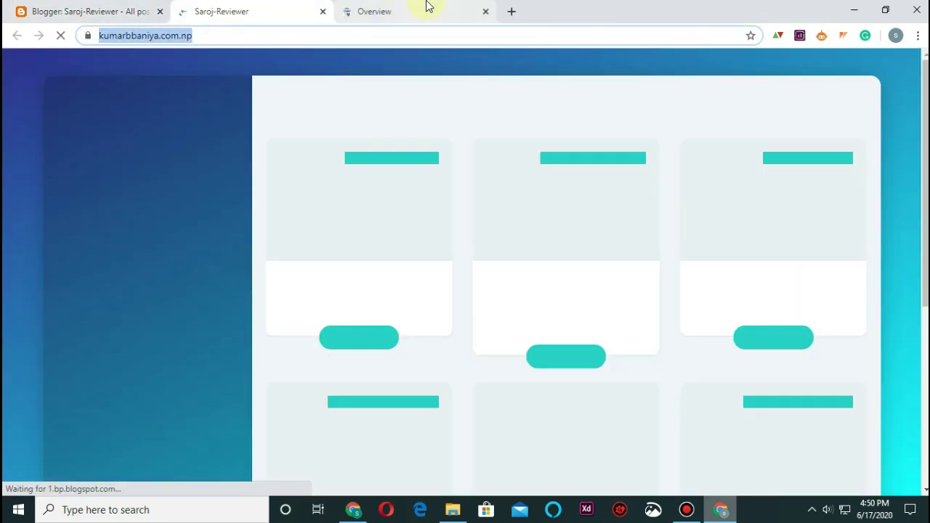
click(376, 7)
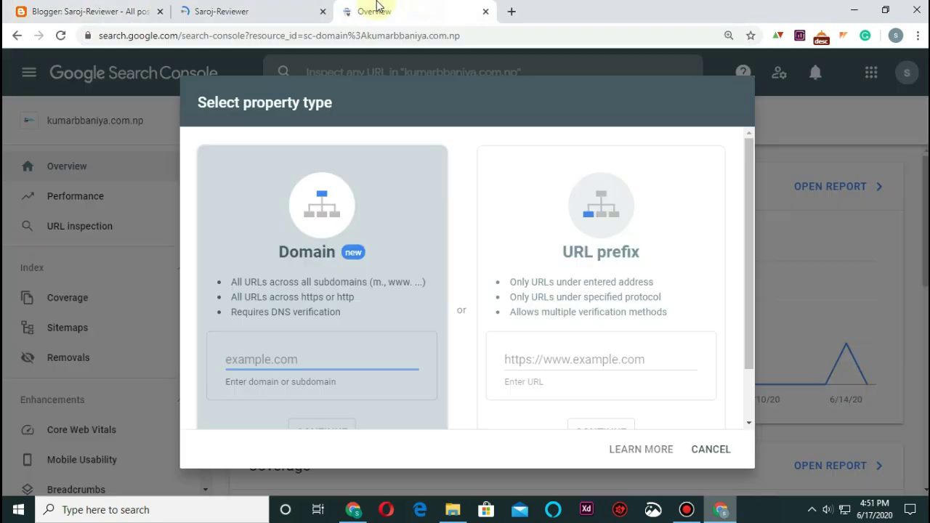
click(288, 15)
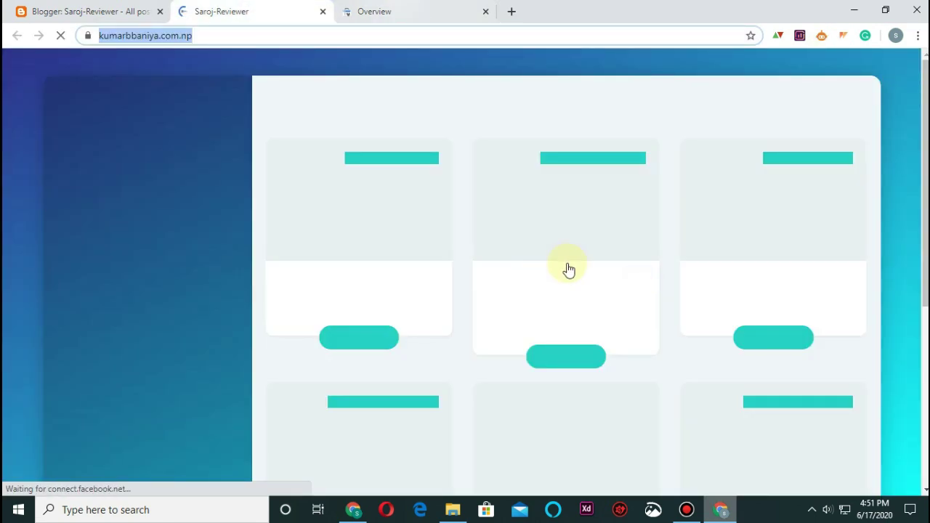
key(ctrl+Tab)
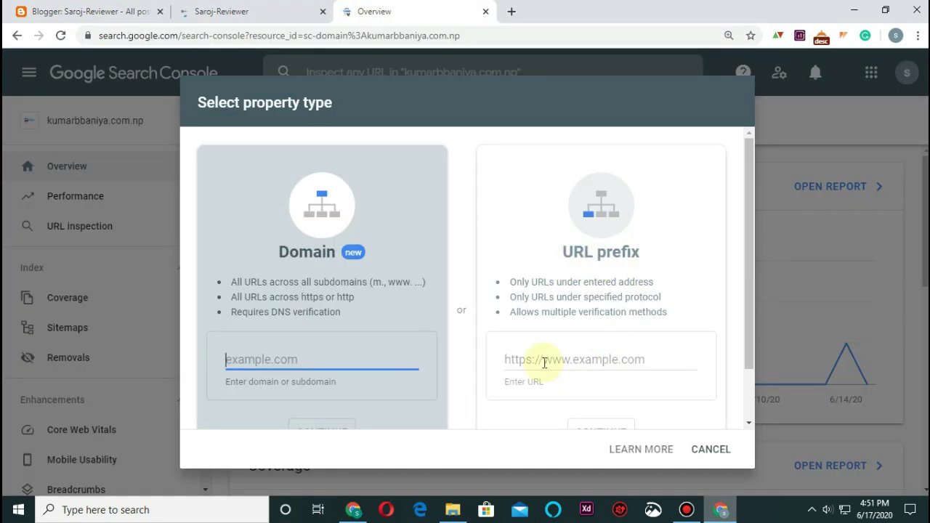
click(543, 362)
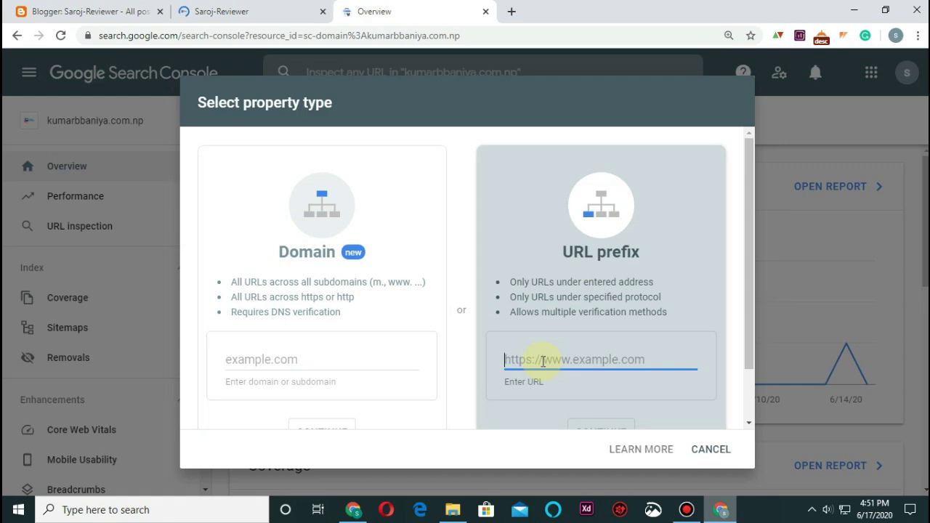
key(ctrl+v)
scroll(618, 399, down, 1)
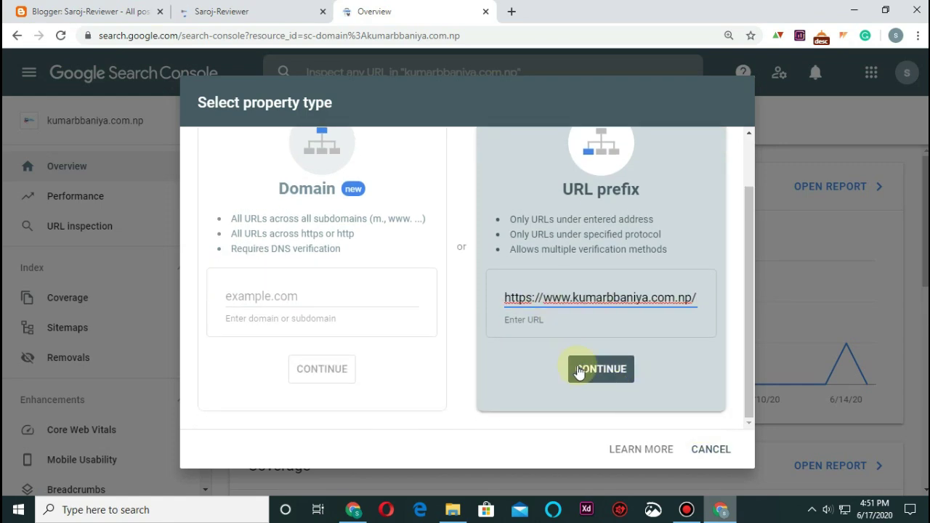
click(593, 385)
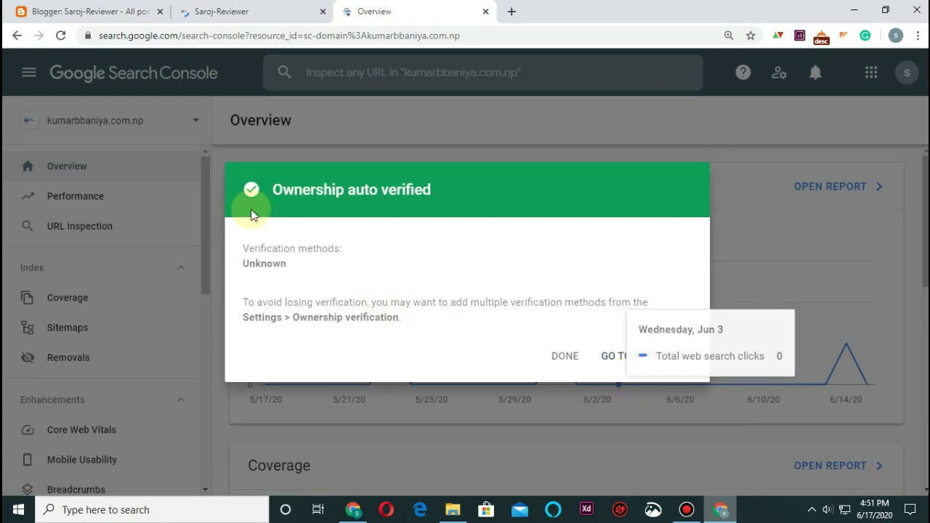
Go to the new kumarbbaniya.com.np property's Overview and check both properties in the selector
click(598, 358)
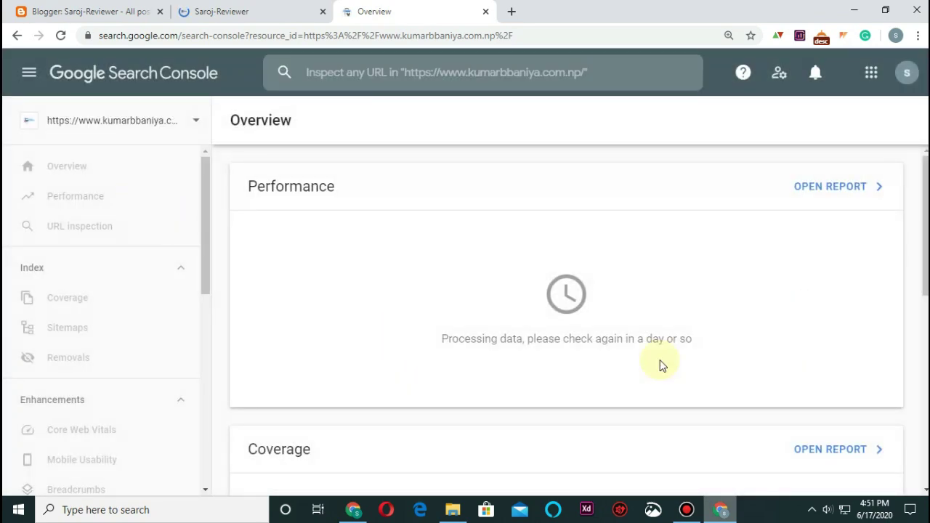
click(196, 123)
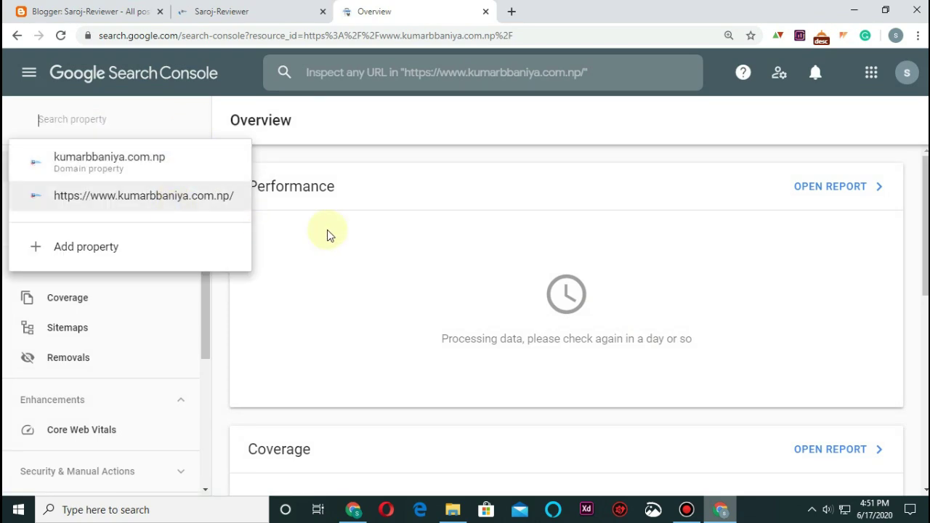
click(423, 237)
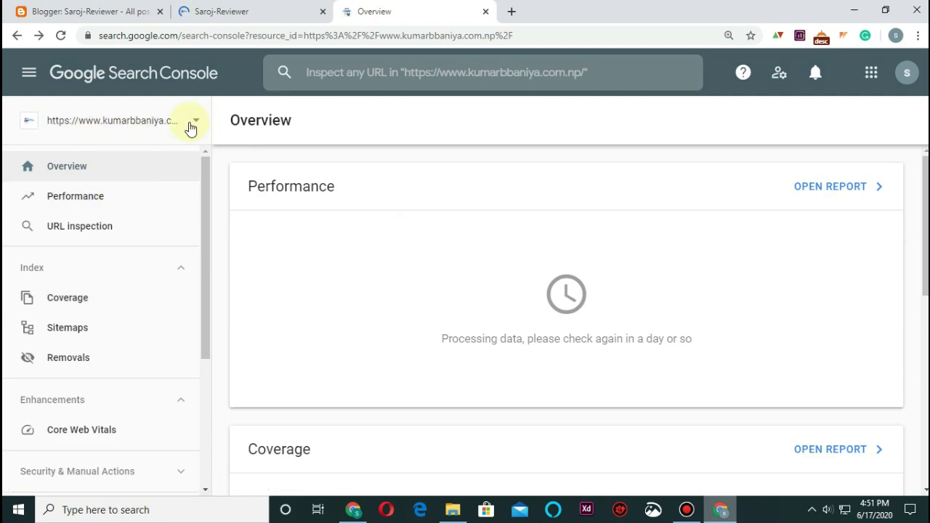
scroll(172, 289, down, 3)
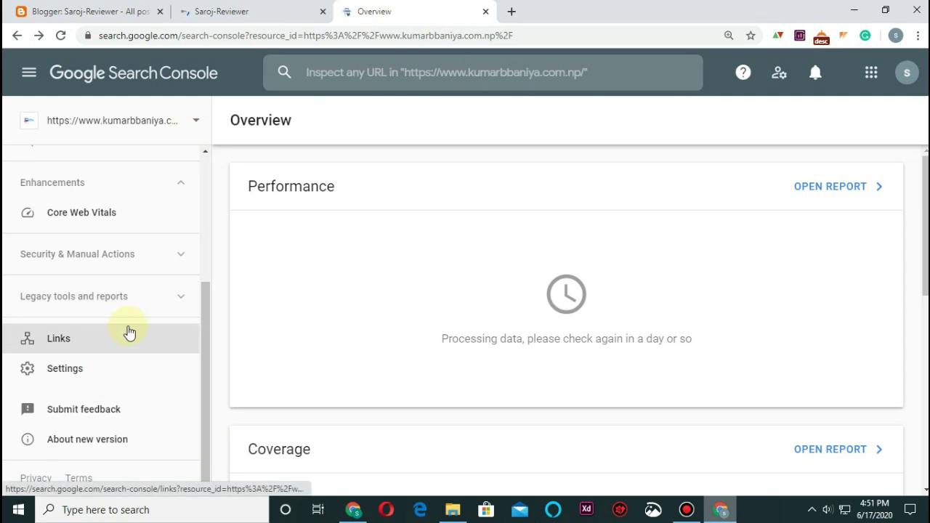
Open International targeting, Crawl stats and Web Tools legacy reports in tabs, ending on Ad Experience Report
click(154, 302)
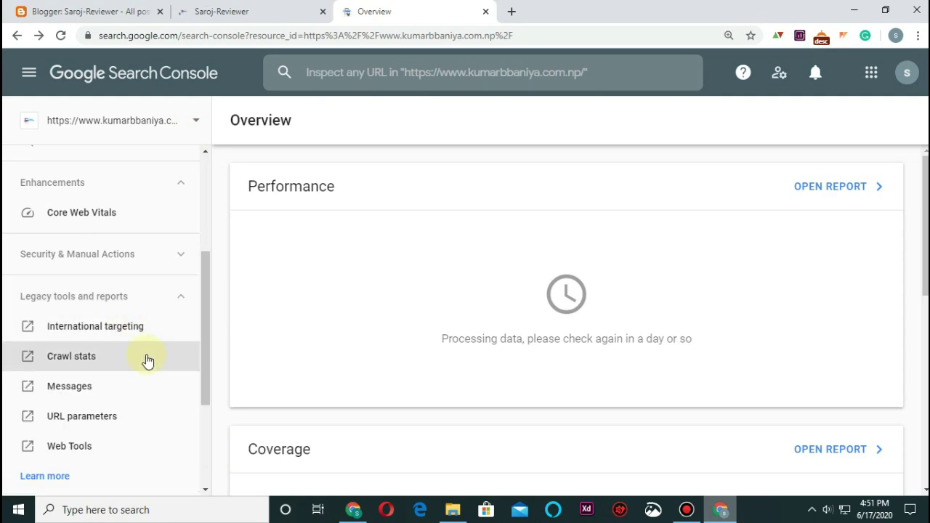
click(124, 327)
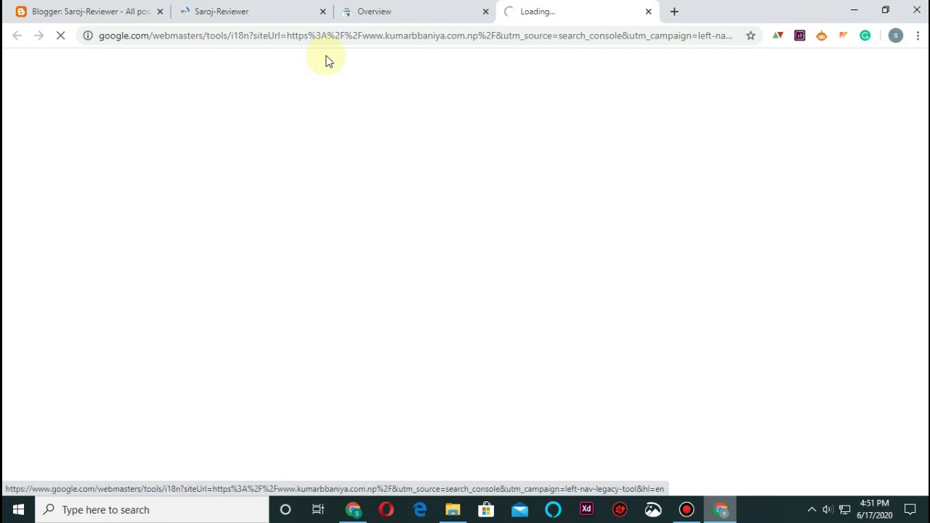
click(239, 11)
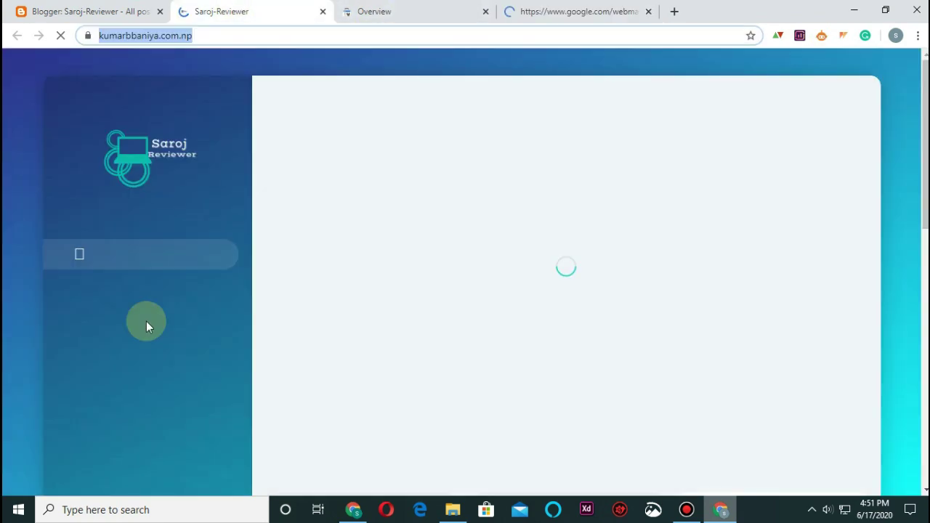
key(ctrl+Tab)
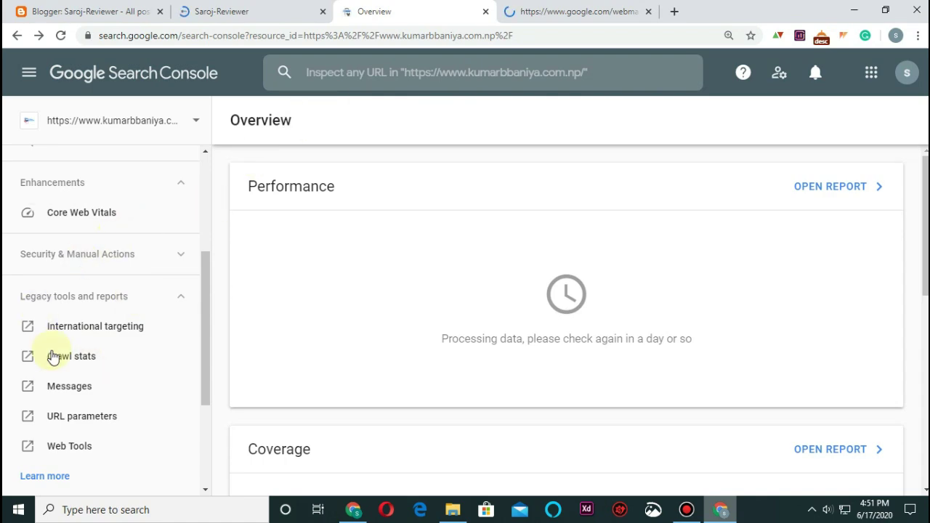
double_click(29, 362)
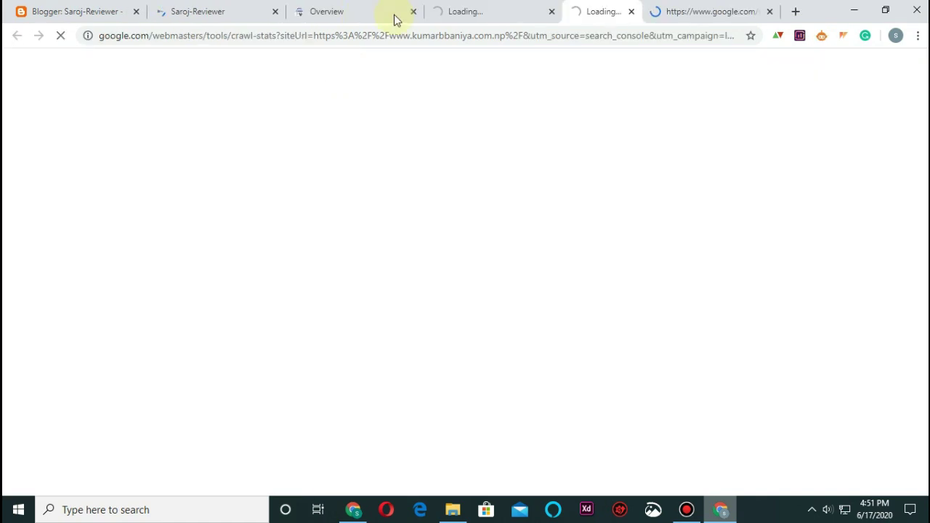
key(ctrl+shift+Tab)
key(ctrl+shift+Tab)
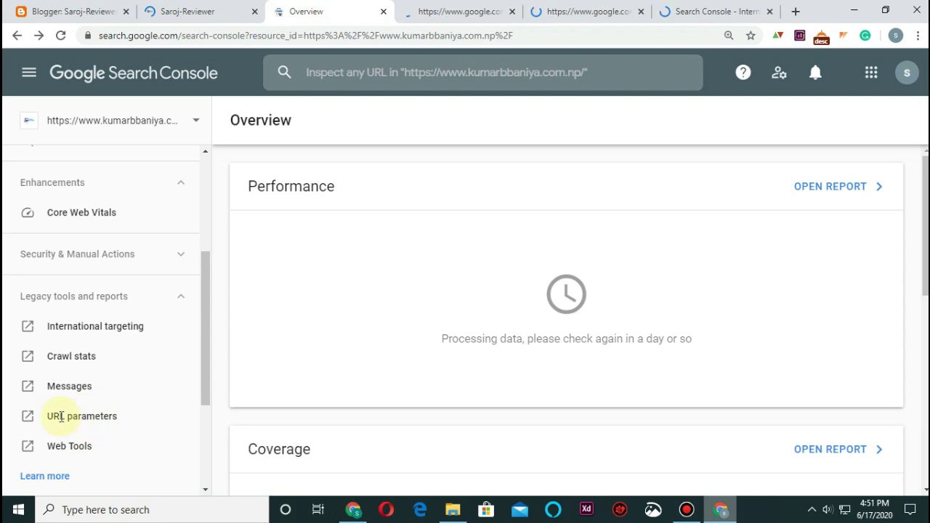
click(29, 452)
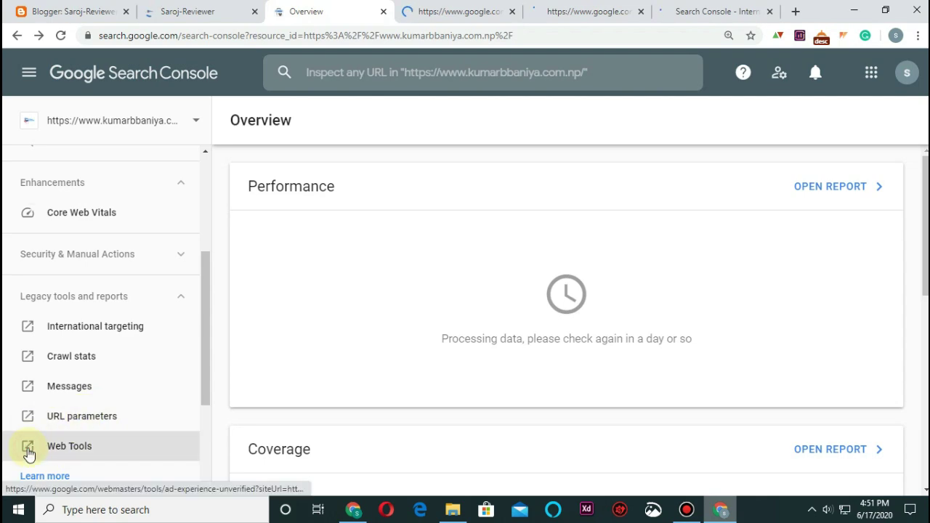
click(279, 9)
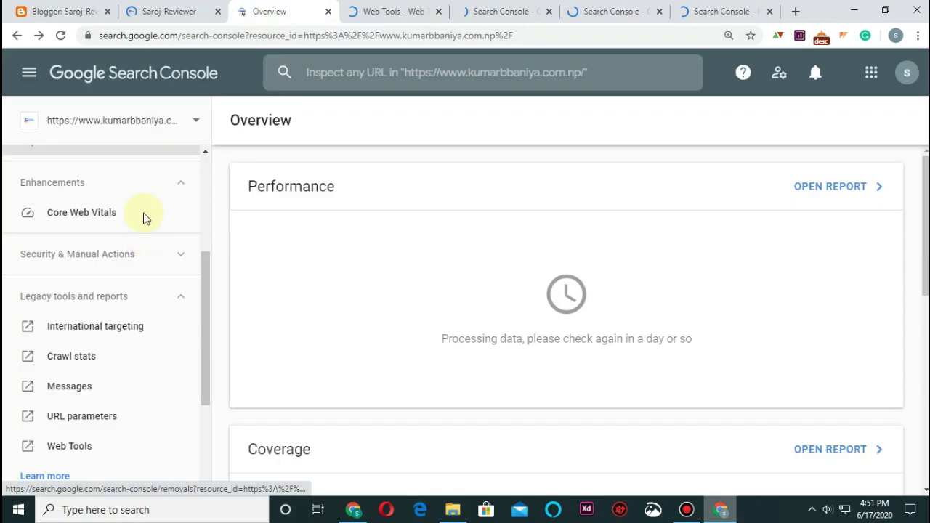
key(ctrl+Tab)
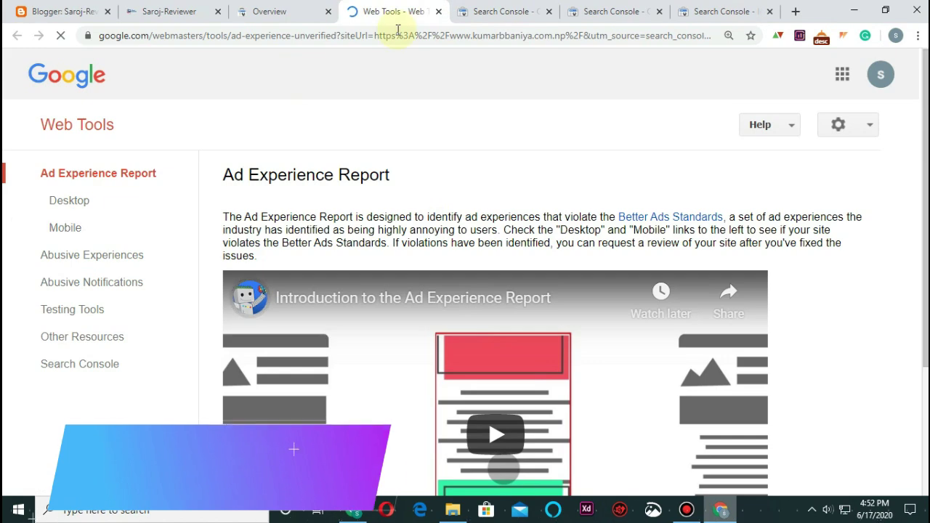
Review the legacy Crawl Stats and International Targeting reports
click(501, 10)
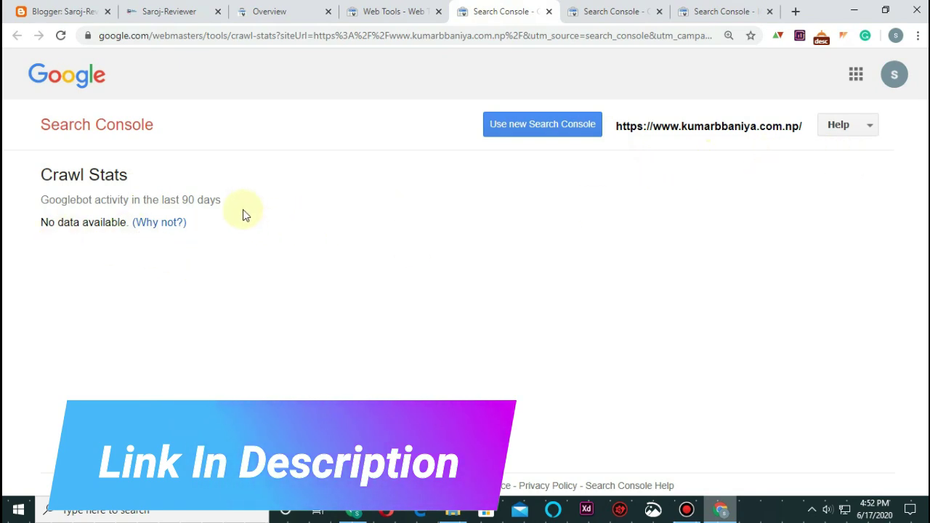
drag(56, 204, 227, 212)
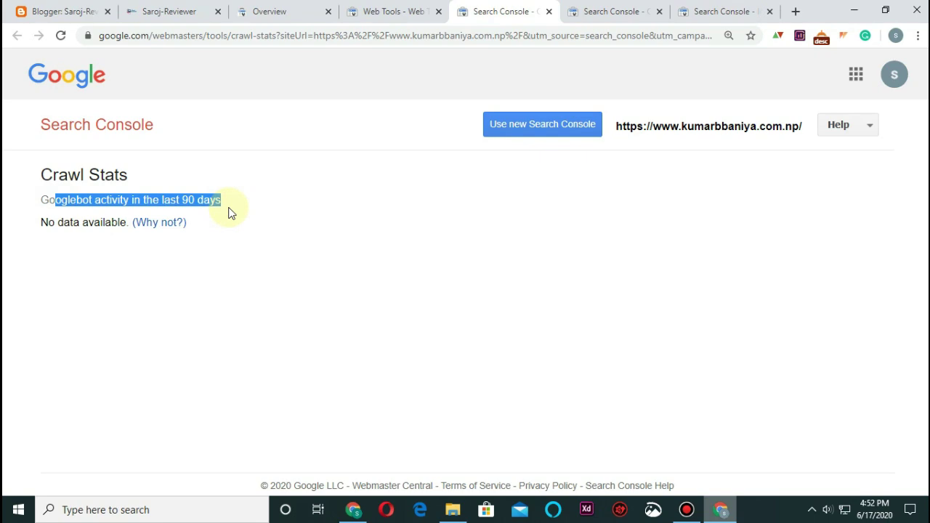
click(230, 212)
click(613, 9)
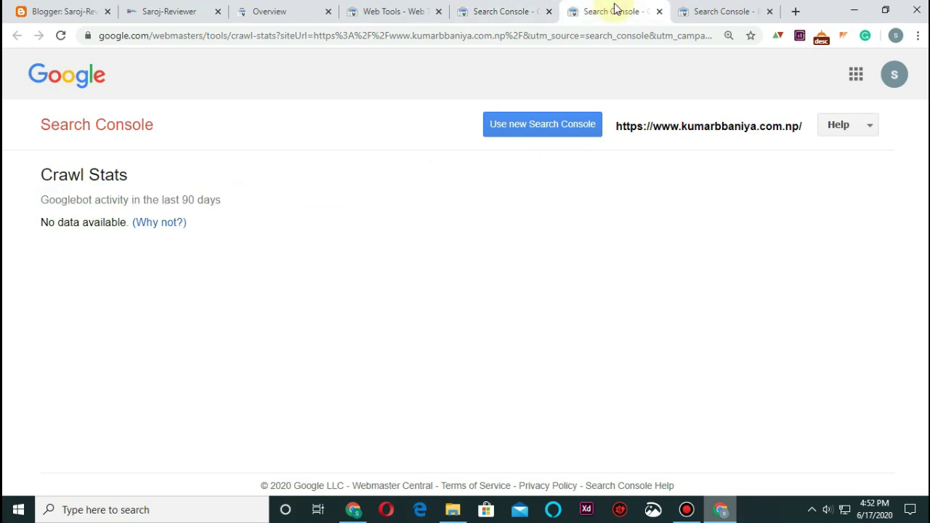
click(696, 7)
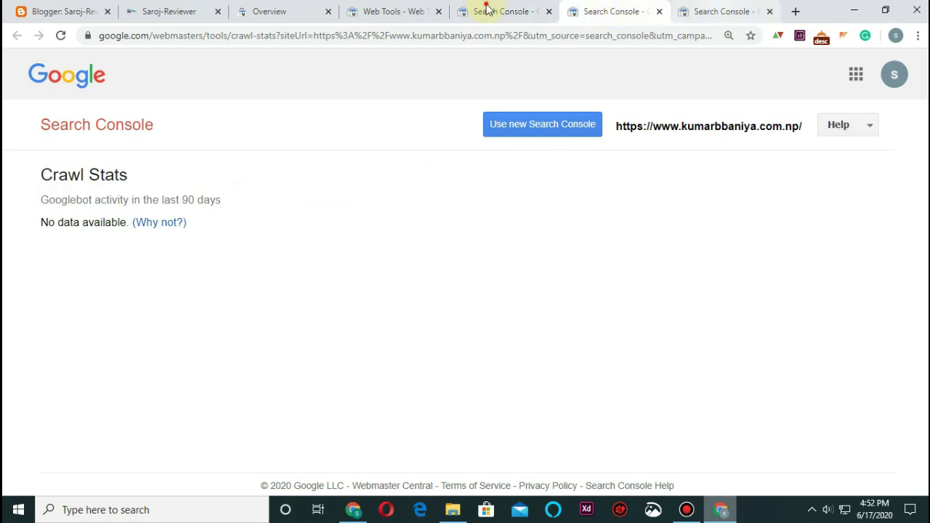
Close the Web Tools, Crawl Stats and International Targeting tabs
click(429, 16)
click(439, 12)
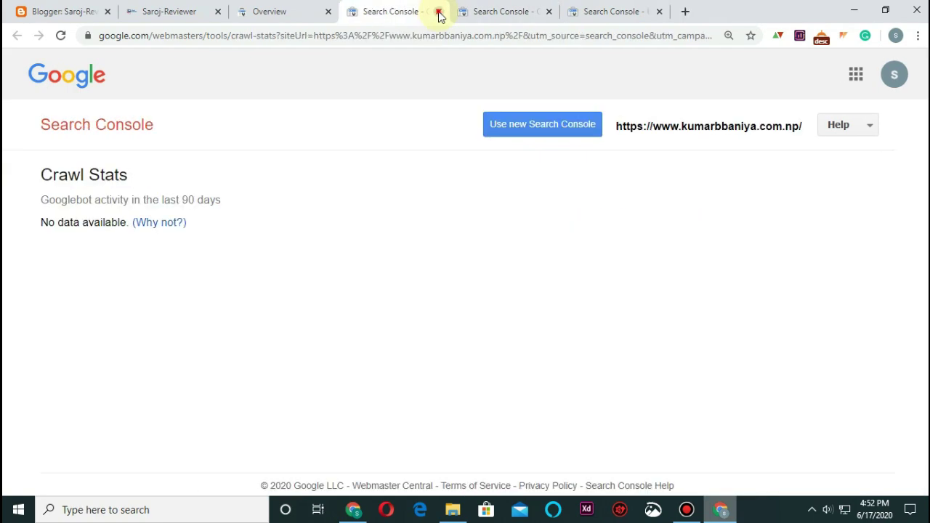
click(438, 12)
key(ctrl+w)
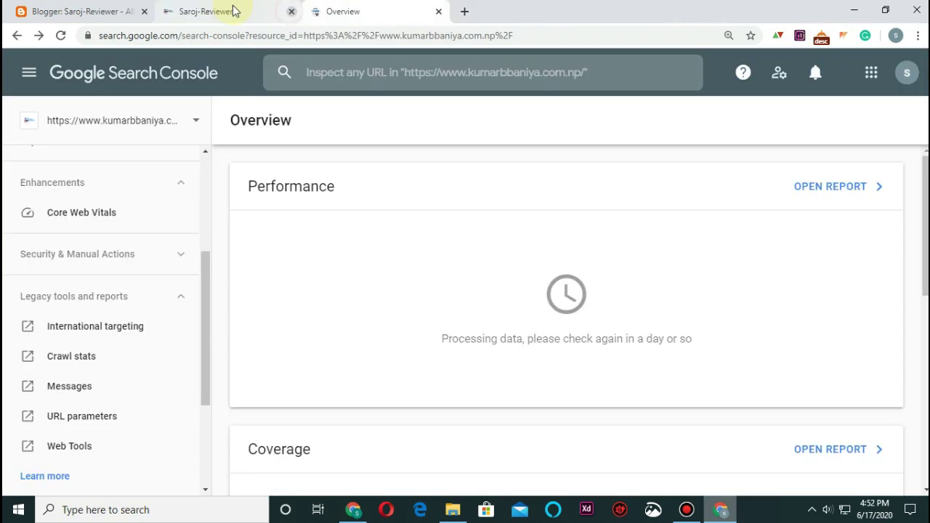
Open the pkbaniya.com.np best SEO Chrome extensions article in a new tab
scroll(62, 376, down, 3)
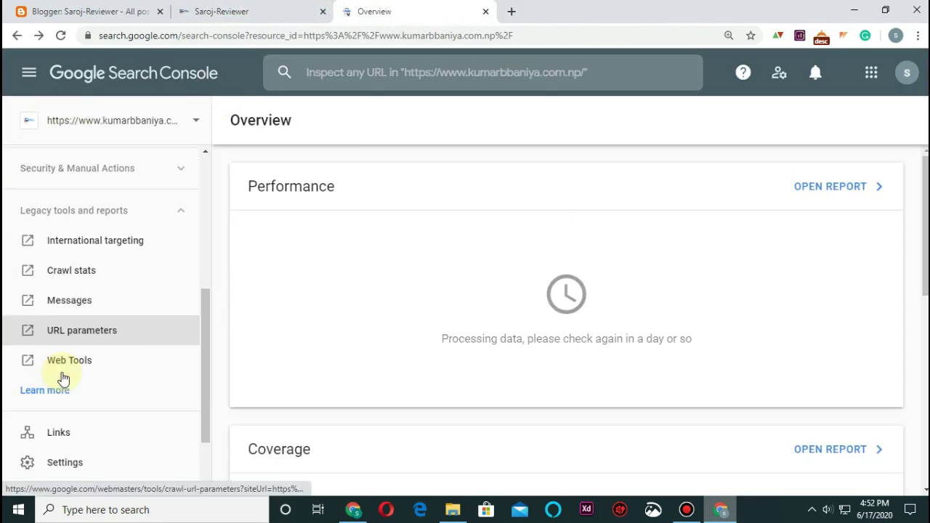
scroll(124, 327, up, 3)
scroll(134, 296, up, 3)
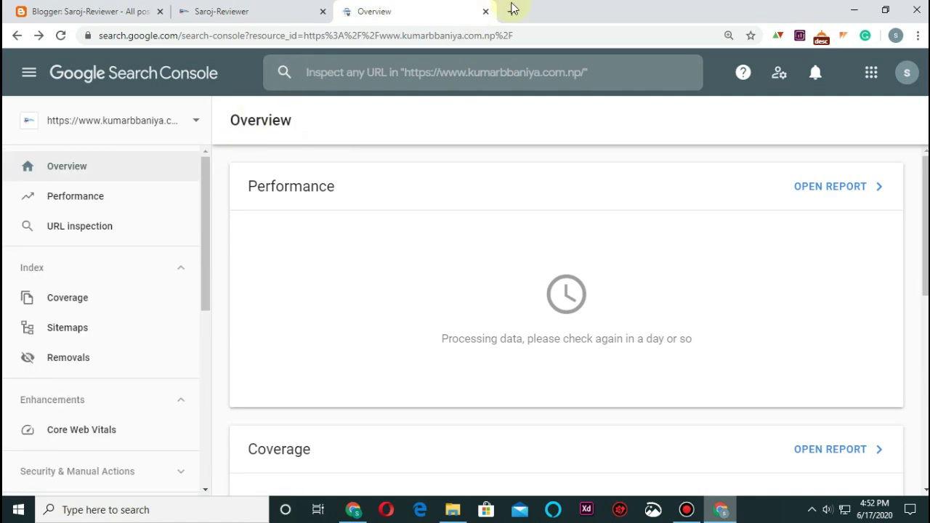
key(ctrl+t)
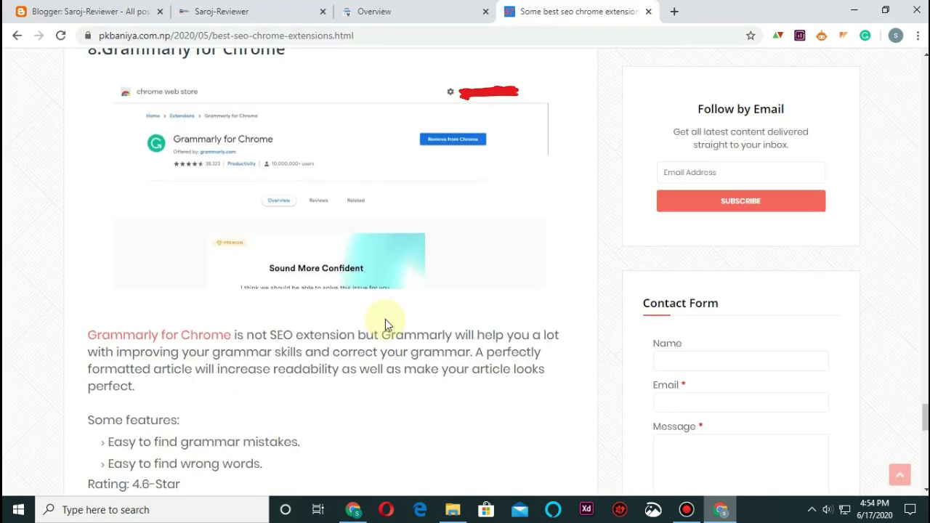
scroll(392, 326, up, 2)
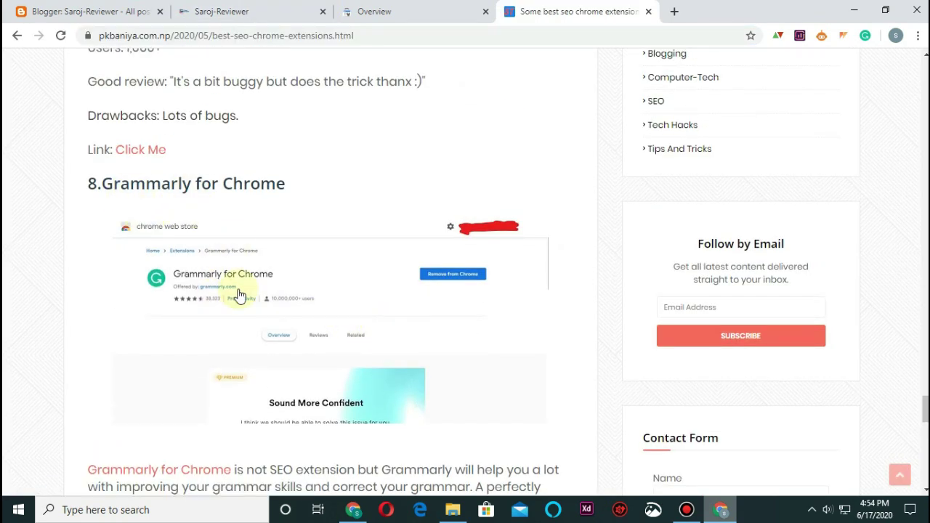
Open the Grammarly for Chrome Web Store page from the article's link
scroll(244, 349, down, 2)
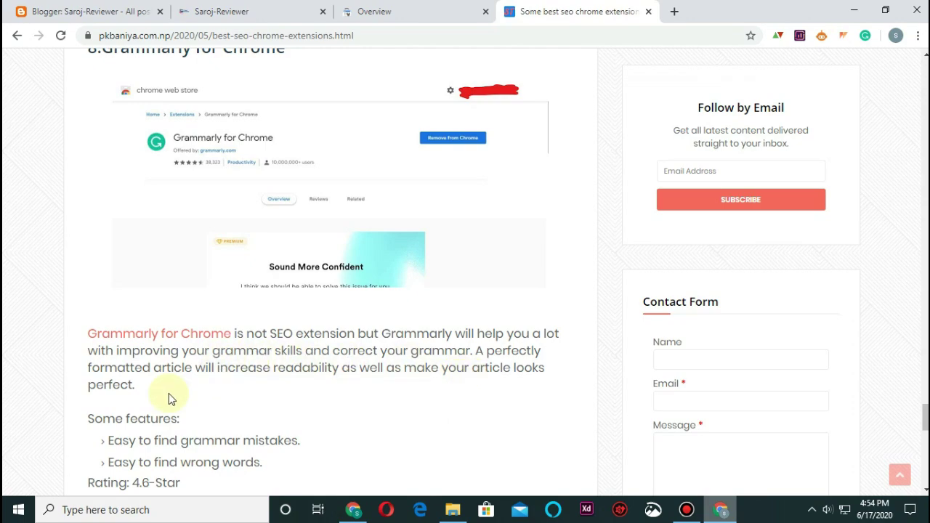
scroll(361, 302, down, 2)
scroll(290, 327, up, 3)
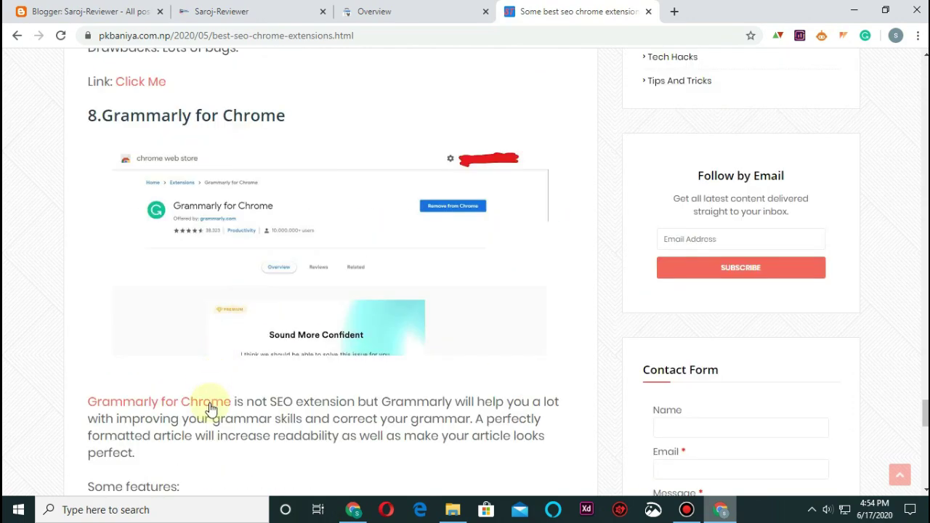
click(380, 152)
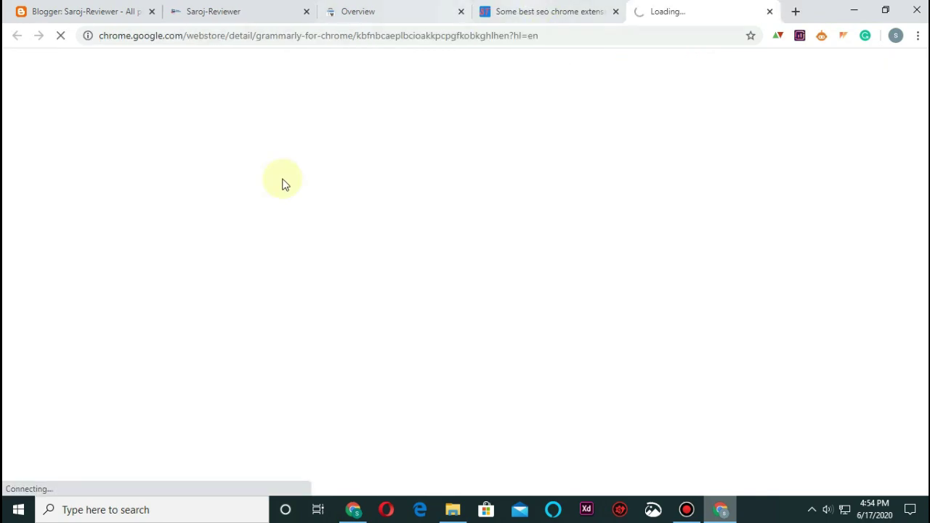
key(ctrl+shift+Tab)
Switch to the kumarbbaniya.com.np home page tab and select its web address
scroll(300, 187, up, 5)
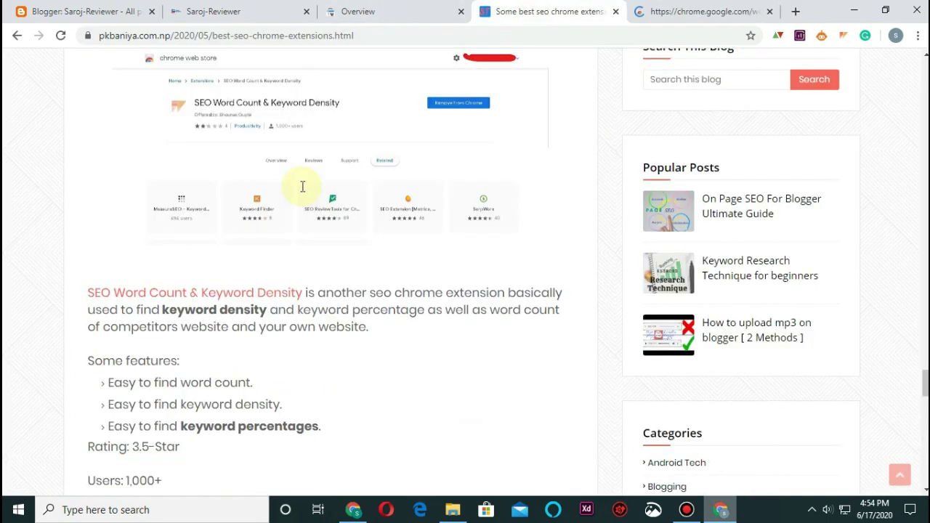
scroll(351, 199, up, 15)
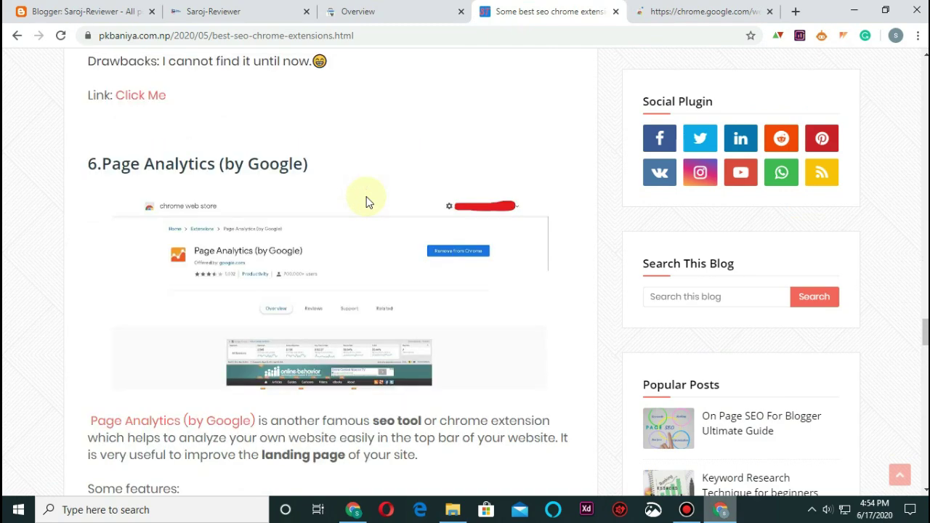
scroll(380, 249, down, 12)
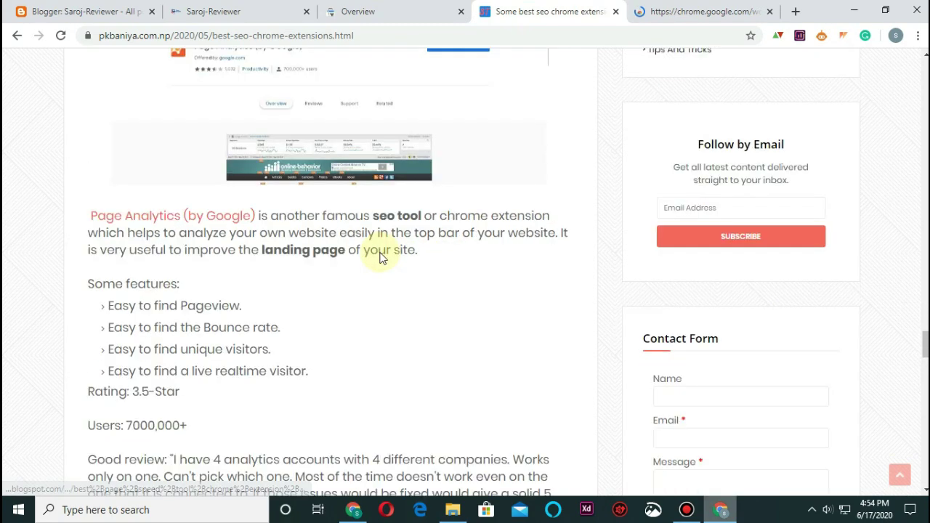
scroll(380, 243, down, 15)
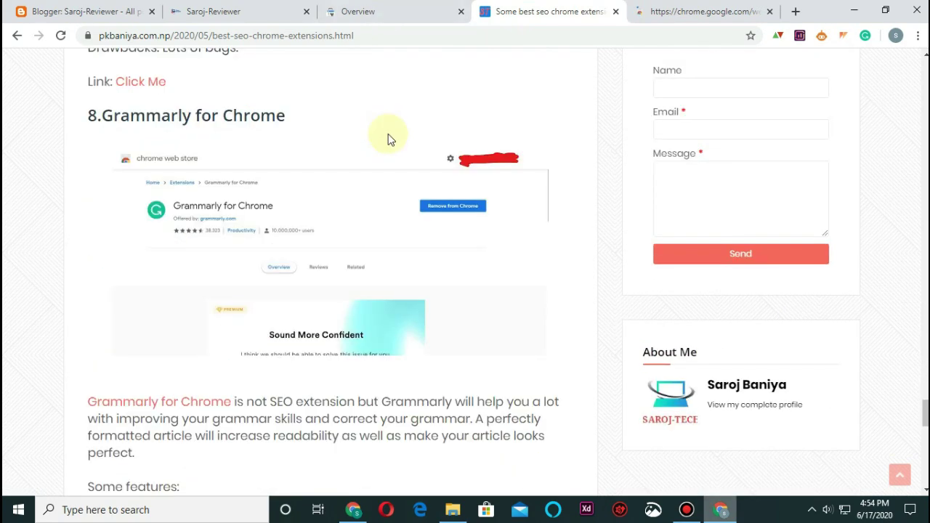
click(280, 8)
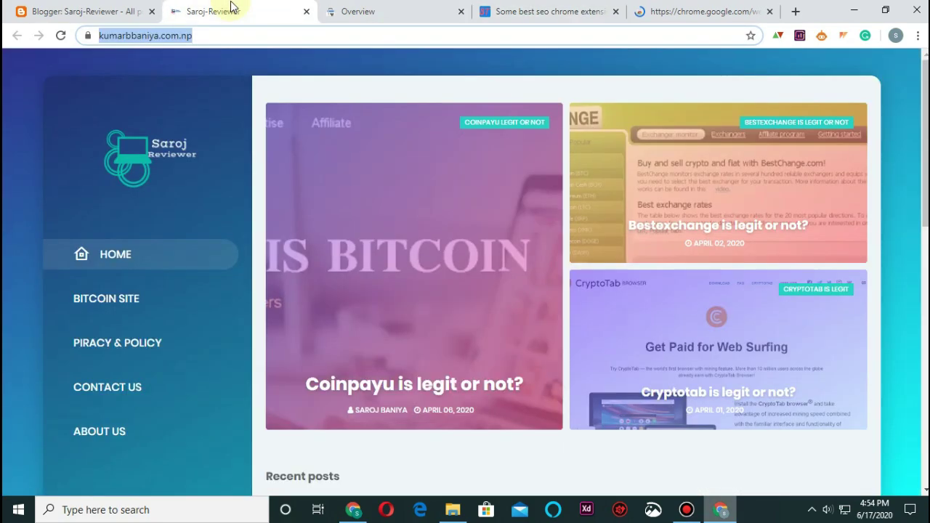
click(718, 8)
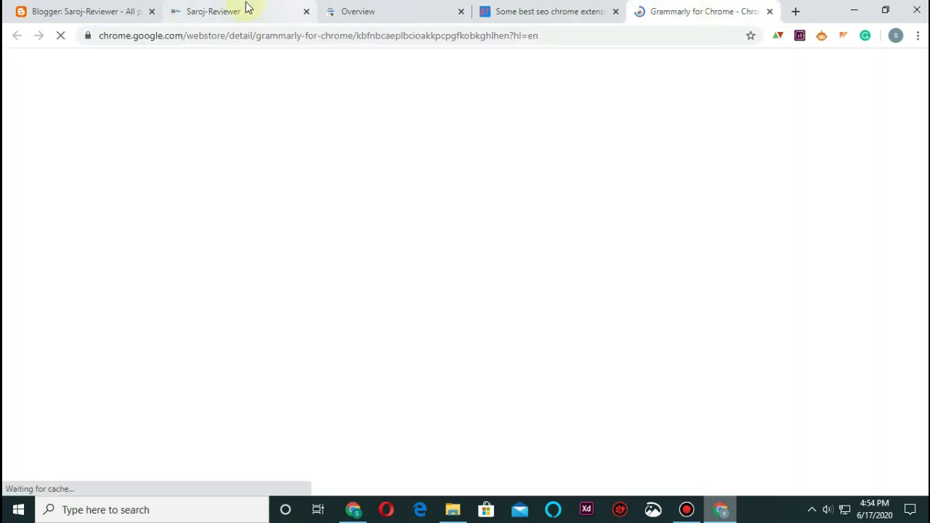
click(245, 7)
click(259, 35)
key(ctrl+c)
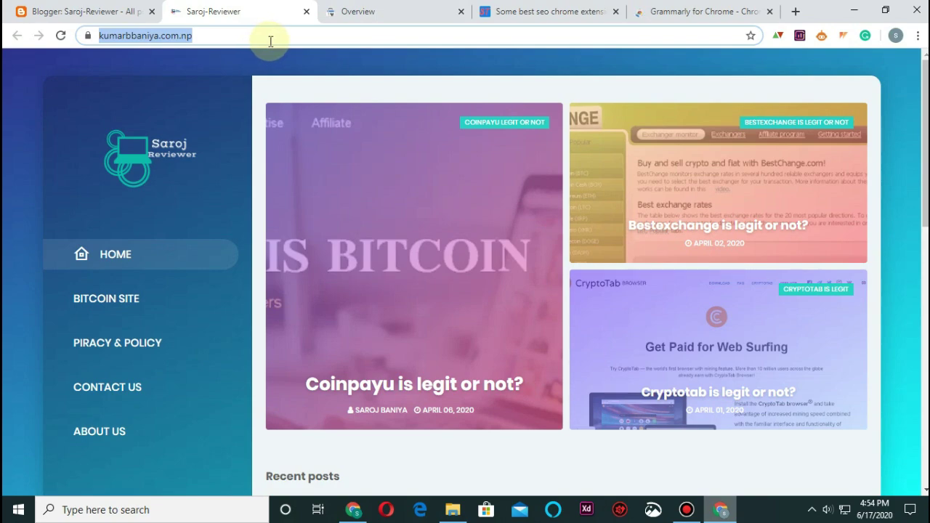
Run a Google search for site: followed by the blog's pasted address
click(795, 11)
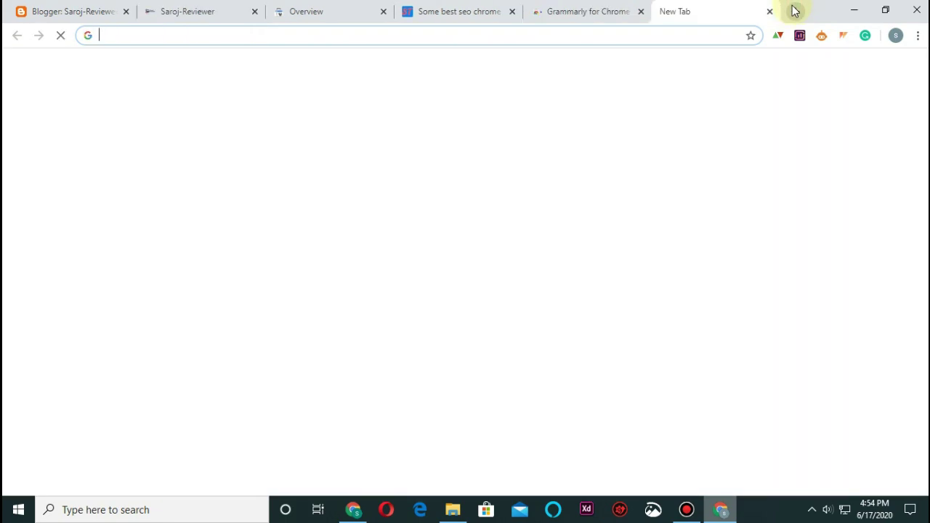
text(sit)
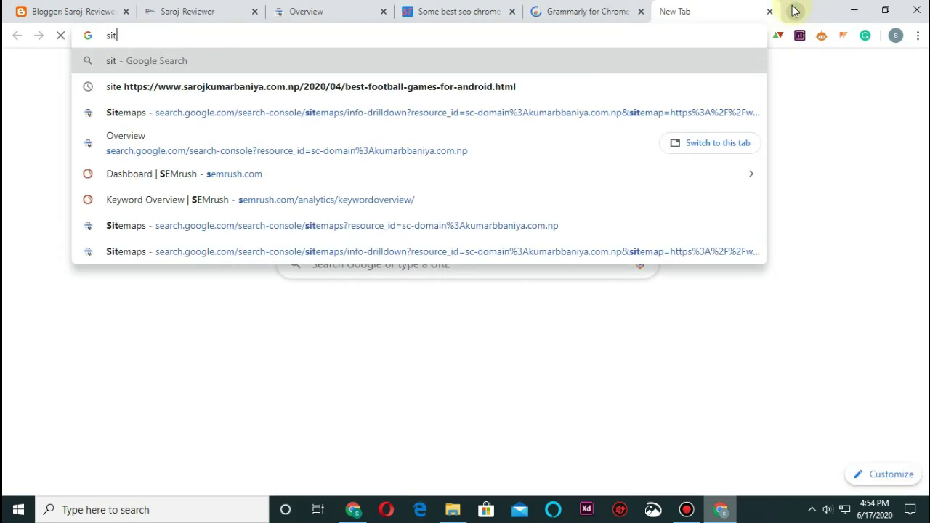
text(e :)
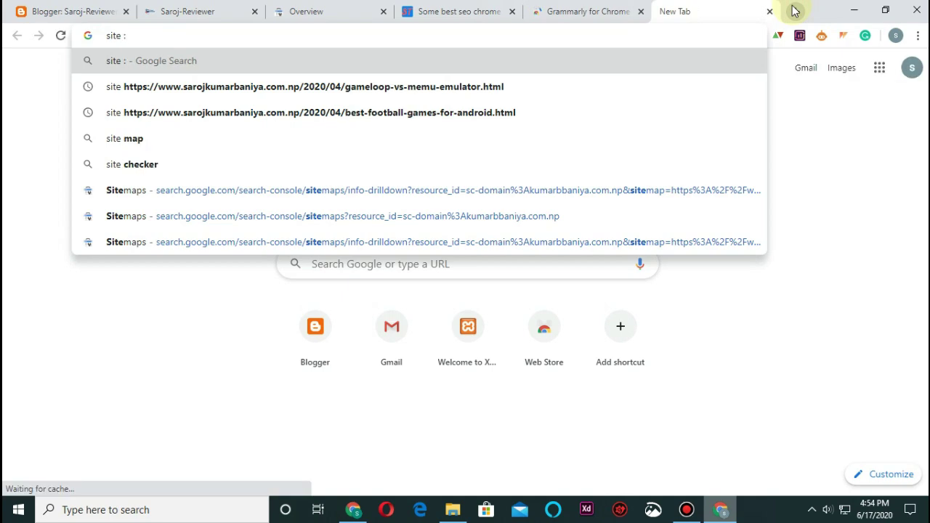
key(BackSpace)
key(BackSpace)
text(:)
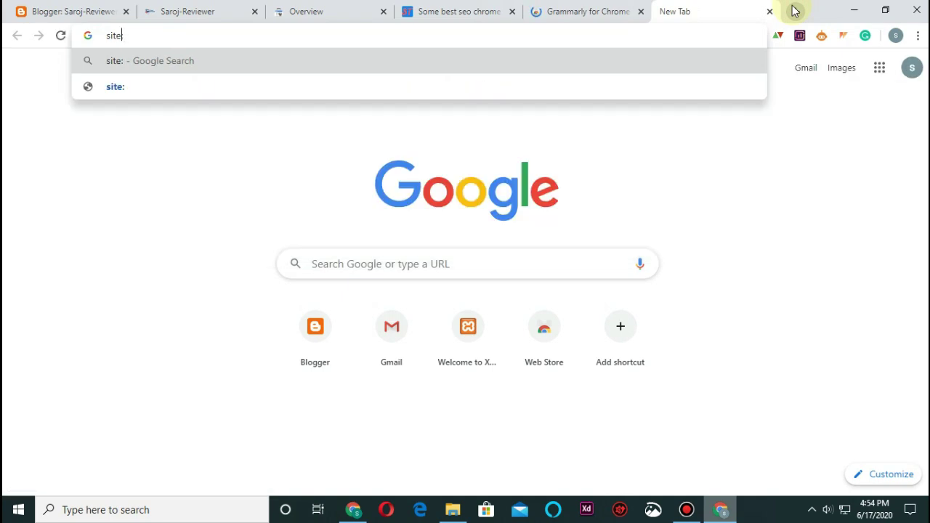
key(ctrl+v)
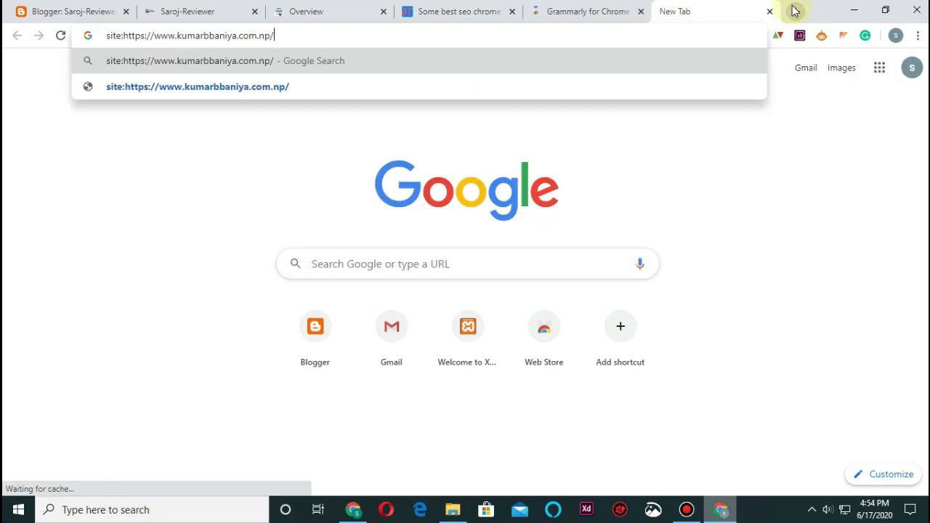
key(Return)
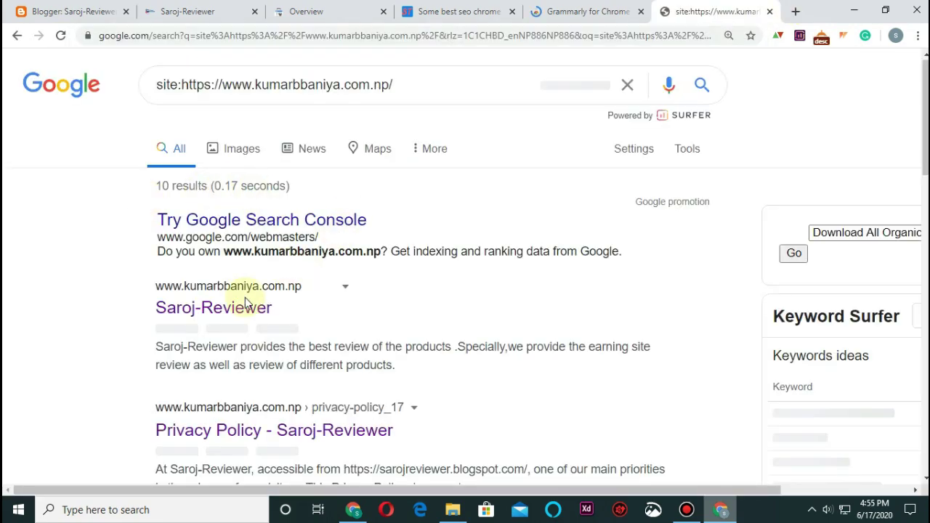
Review the 10 indexed kumarbbaniya.com.np results, then return to the Blogger posts list
scroll(150, 311, down, 1)
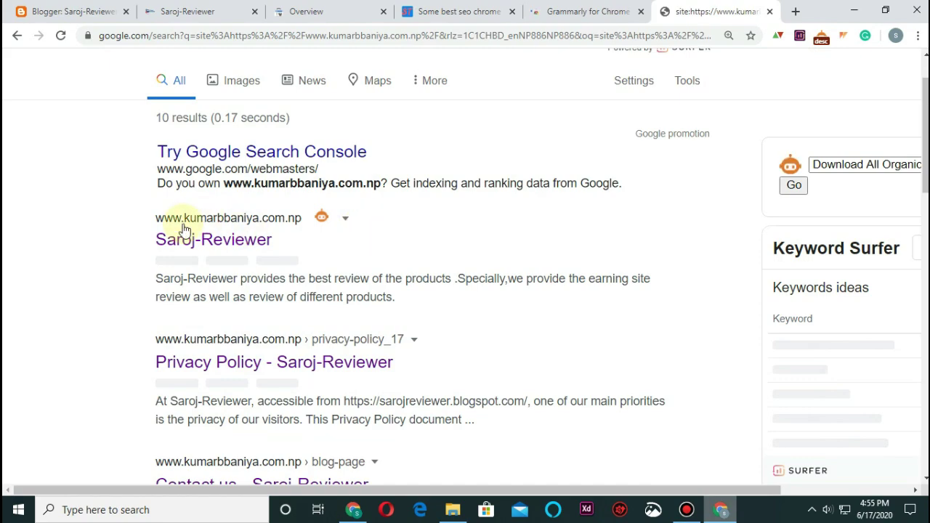
scroll(183, 192, up, 1)
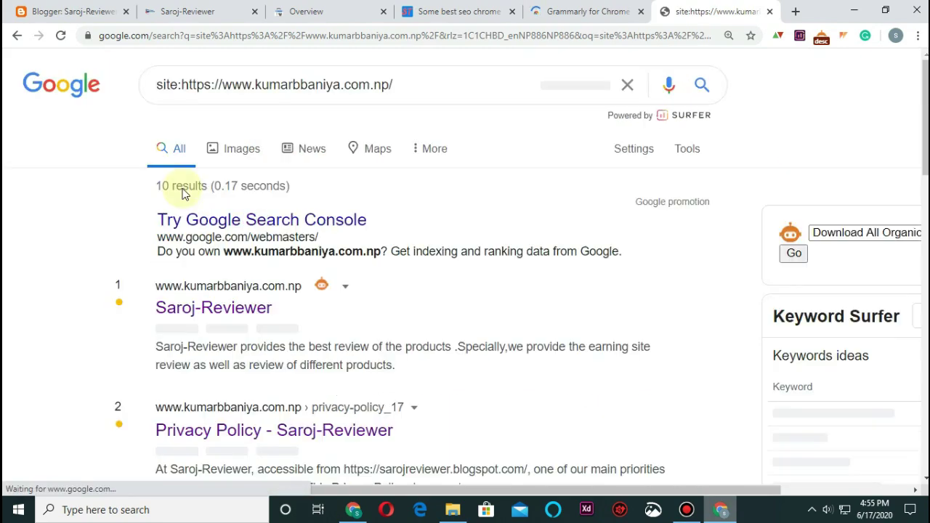
scroll(277, 315, down, 4)
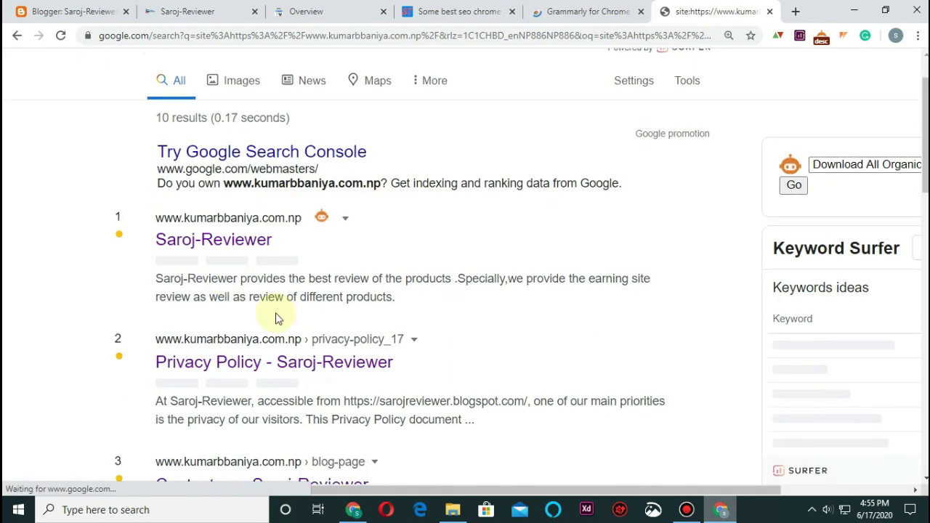
scroll(401, 275, down, 10)
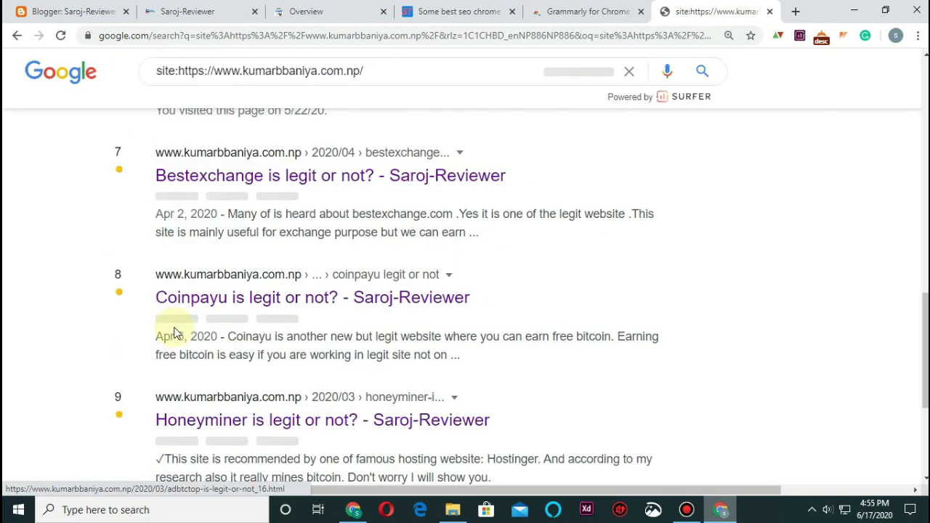
scroll(509, 349, down, 2)
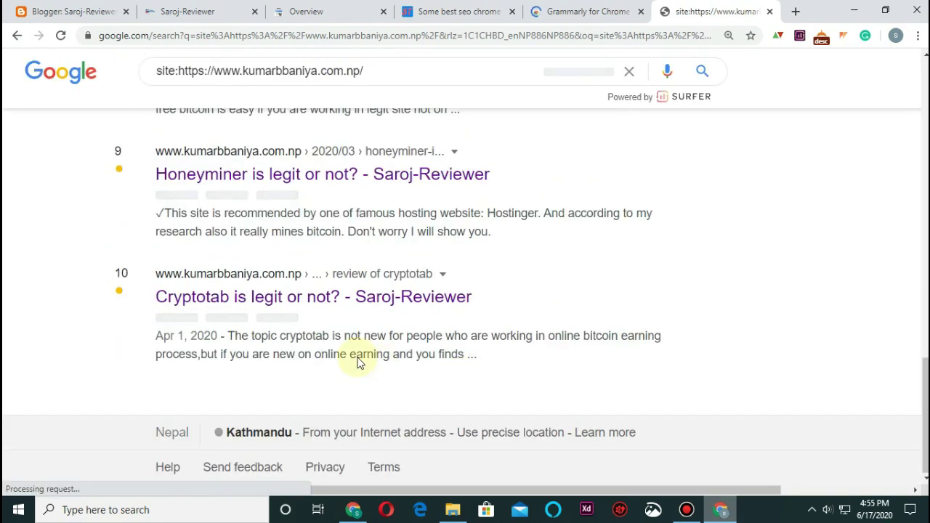
scroll(228, 301, up, 15)
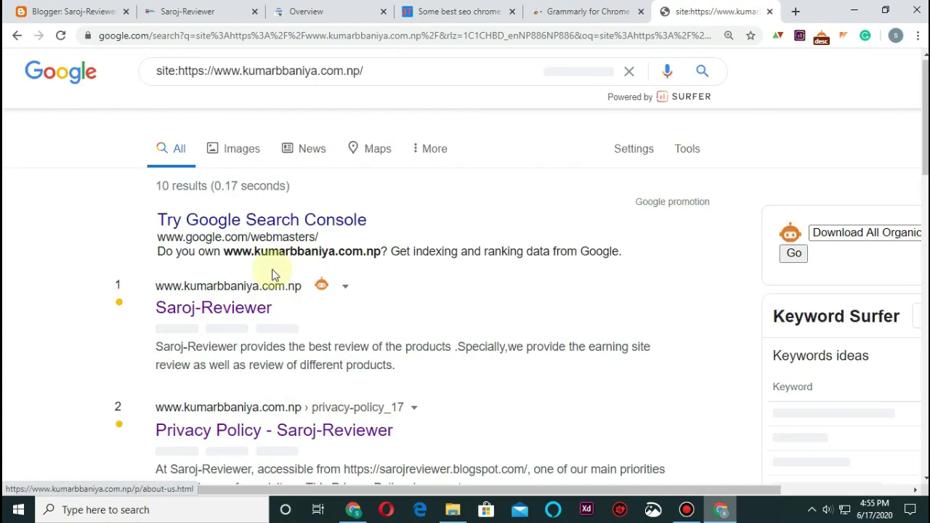
scroll(303, 285, down, 12)
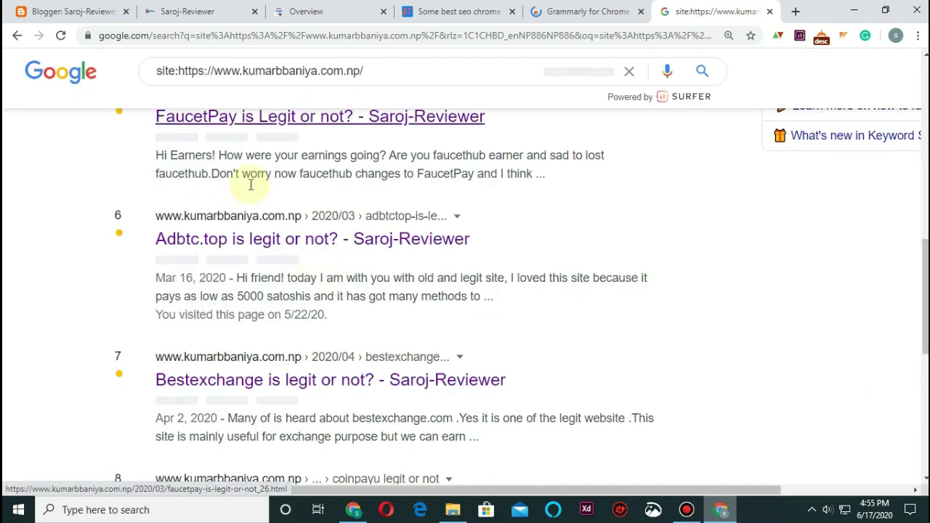
scroll(186, 83, up, 8)
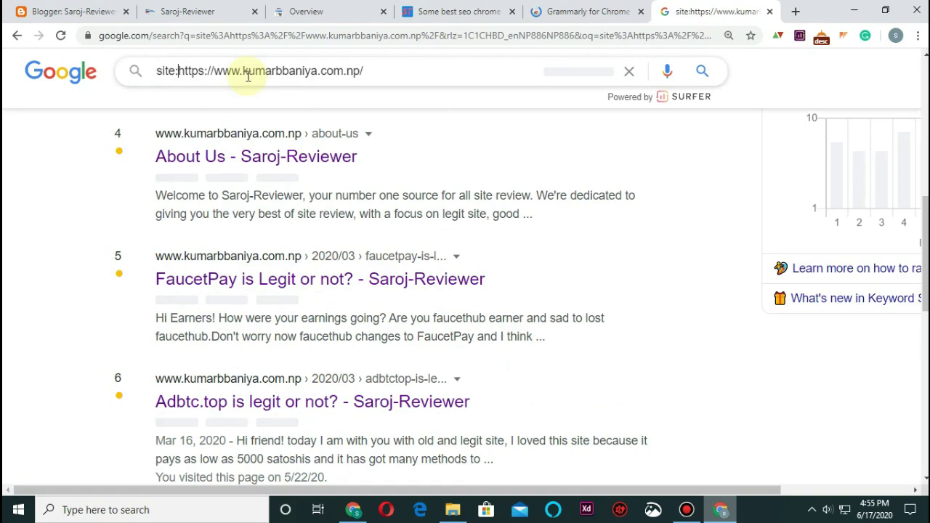
click(73, 11)
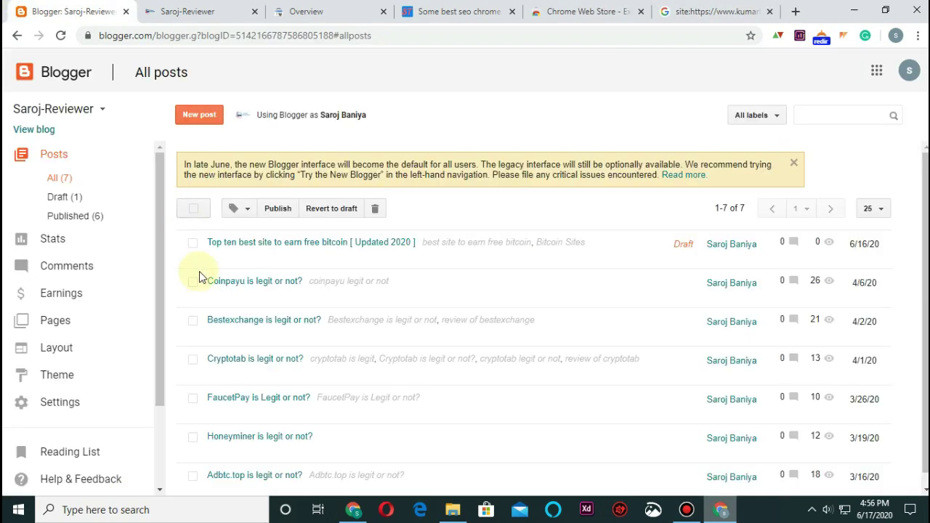
Edit the draft 'Top ten best site to earn free bitcoin [ Updated 2020 ]' and read through its body
click(215, 260)
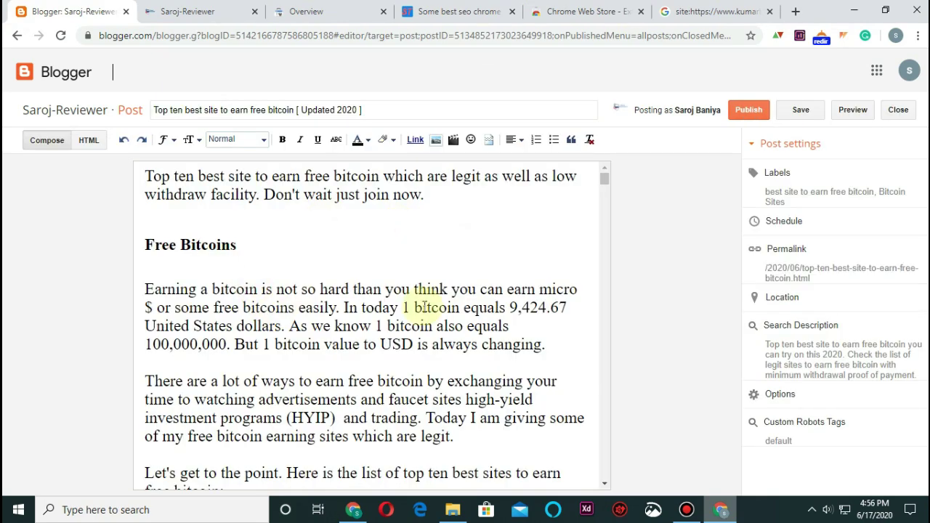
scroll(357, 322, down, 4)
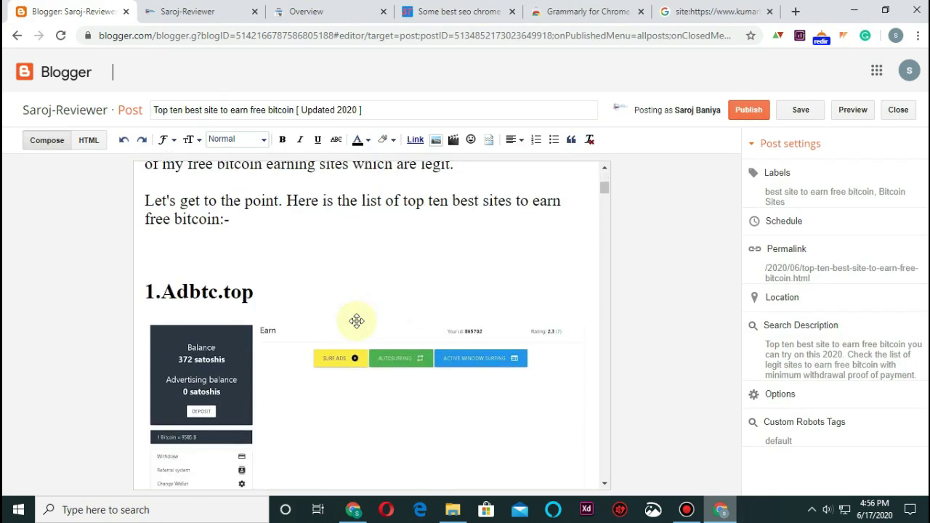
scroll(331, 250, down, 8)
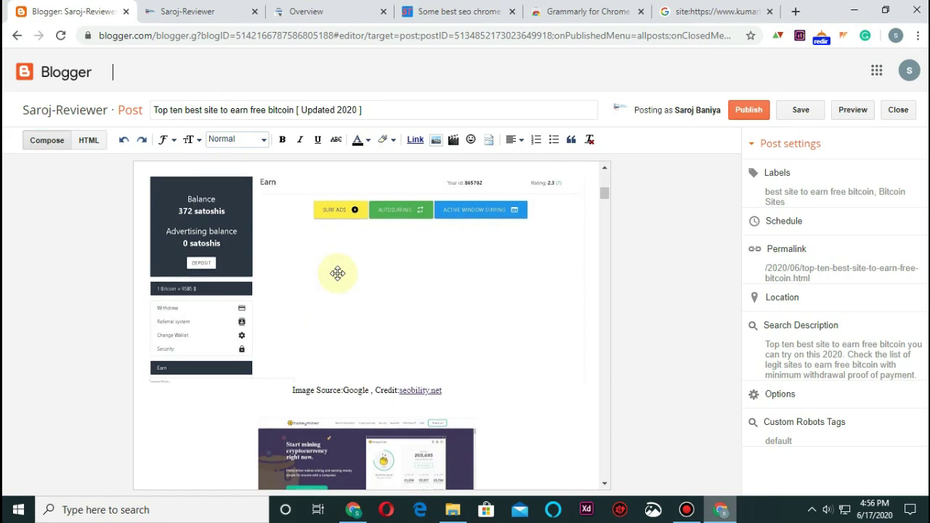
scroll(367, 368, down, 6)
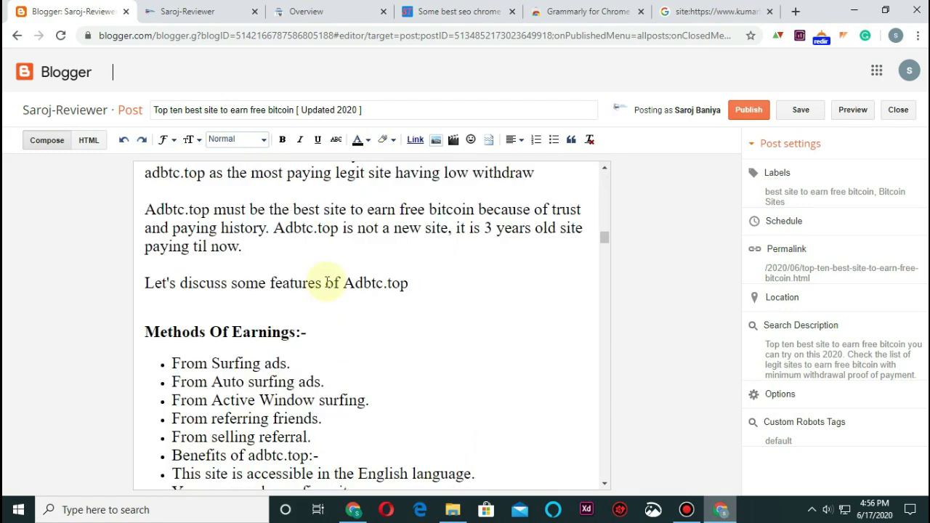
scroll(395, 297, down, 2)
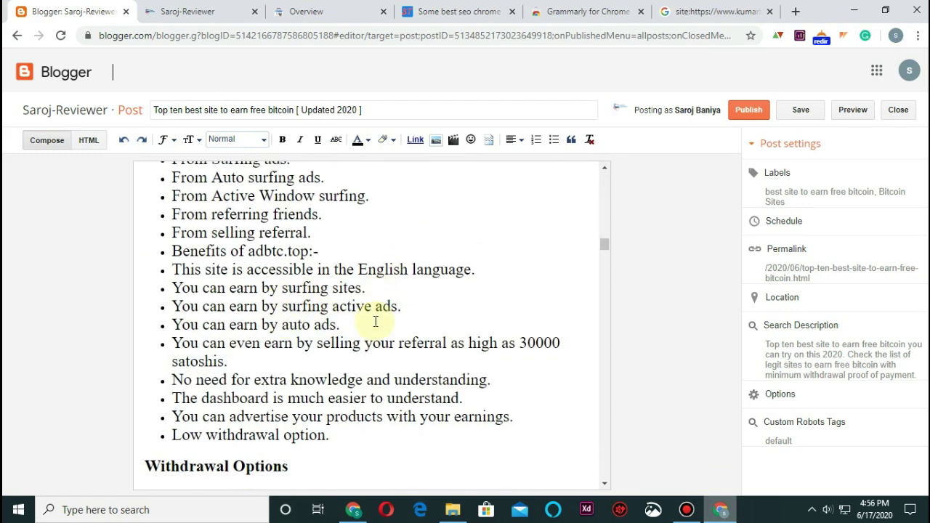
scroll(373, 317, down, 5)
scroll(381, 313, down, 4)
scroll(380, 311, up, 3)
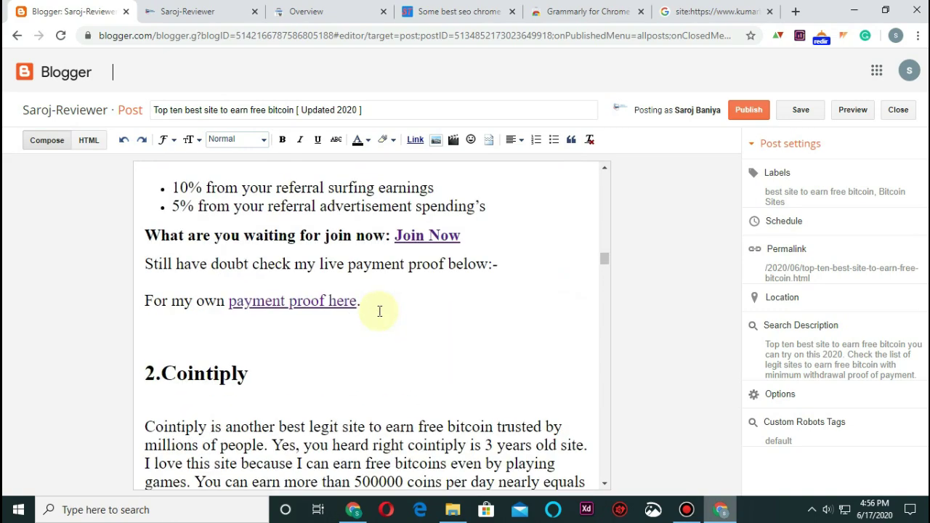
scroll(533, 276, down, 6)
Bold the phrase 'top ten best site to earn free bitcoin' in the closing paragraph
drag(604, 272, 397, 439)
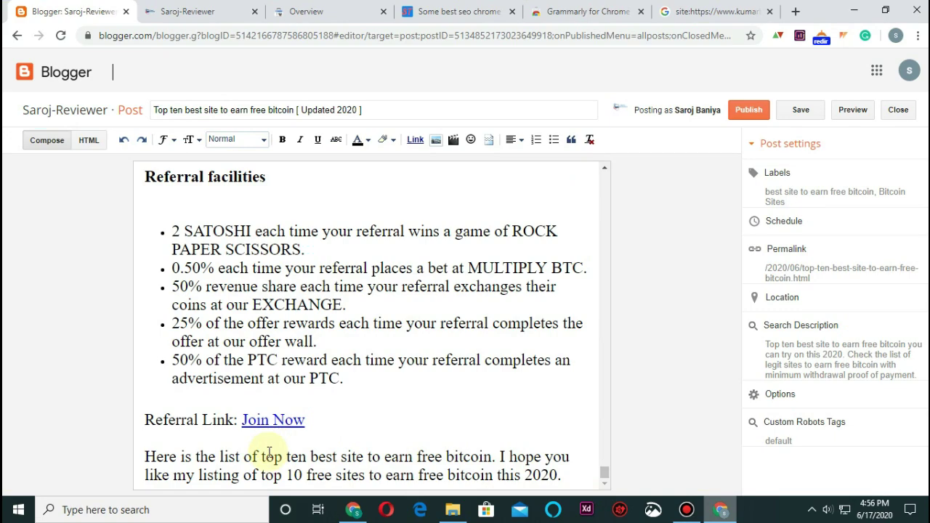
drag(390, 460, 468, 457)
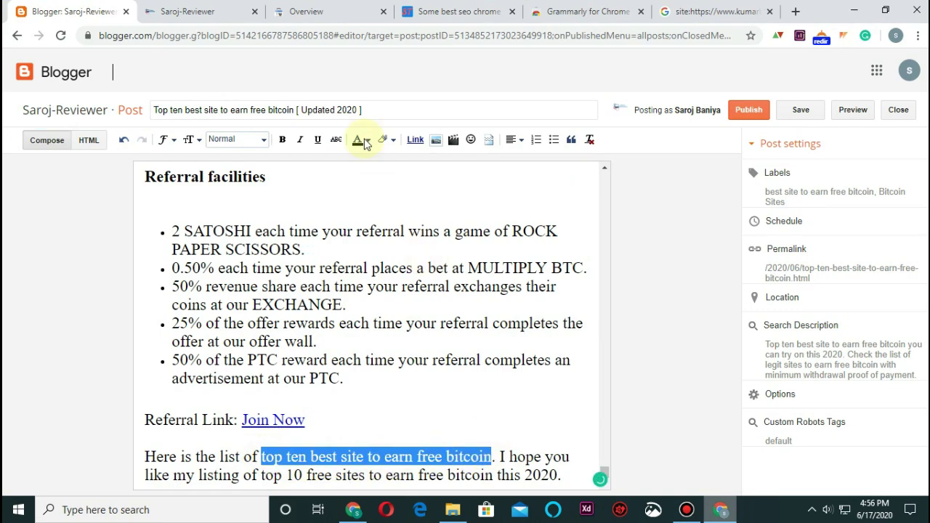
click(283, 139)
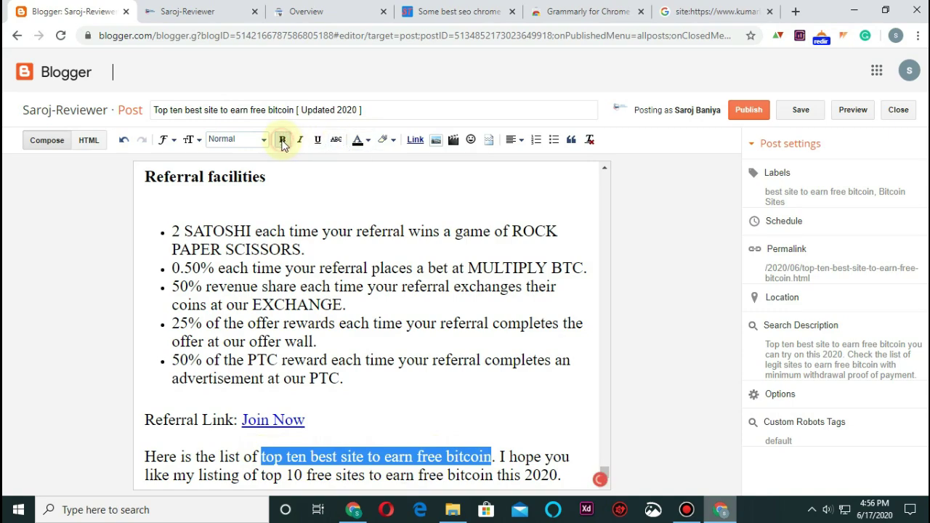
click(375, 408)
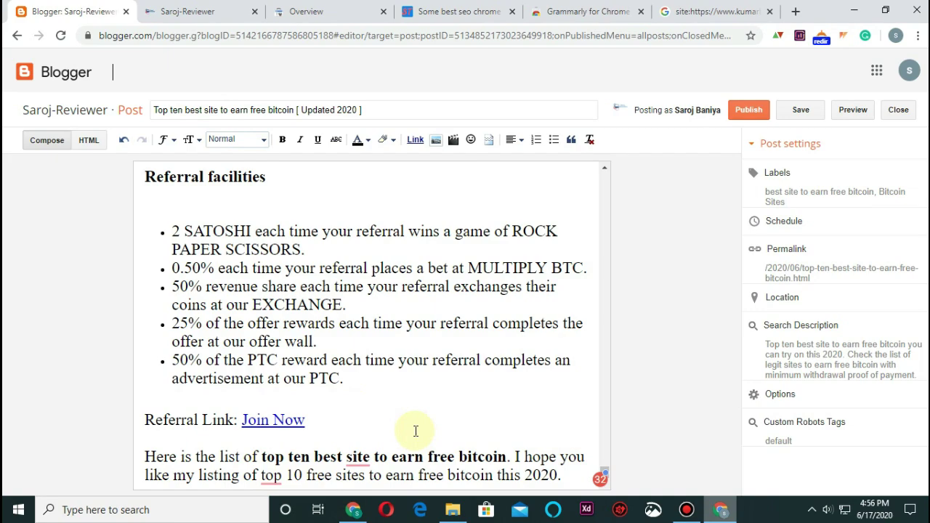
click(383, 411)
click(377, 324)
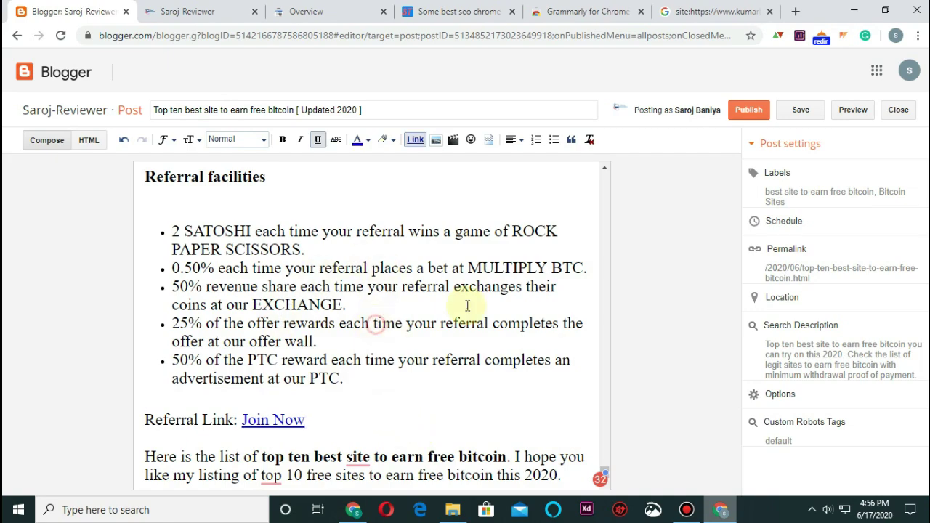
Save the draft and return to the All posts list
click(799, 117)
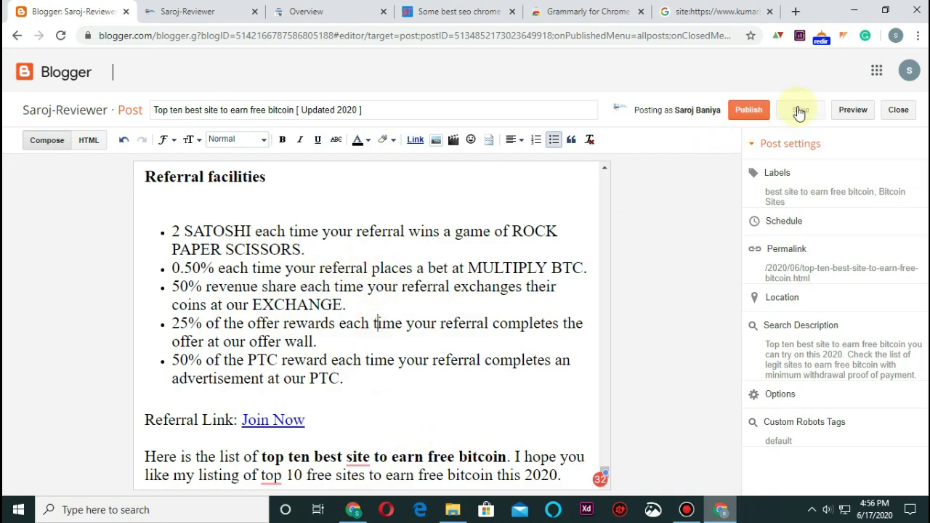
scroll(365, 262, up, 7)
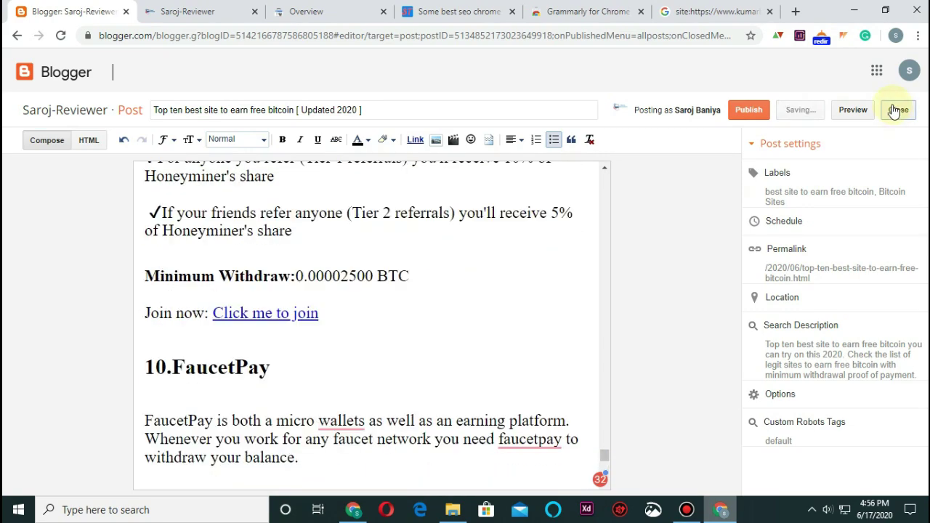
click(899, 109)
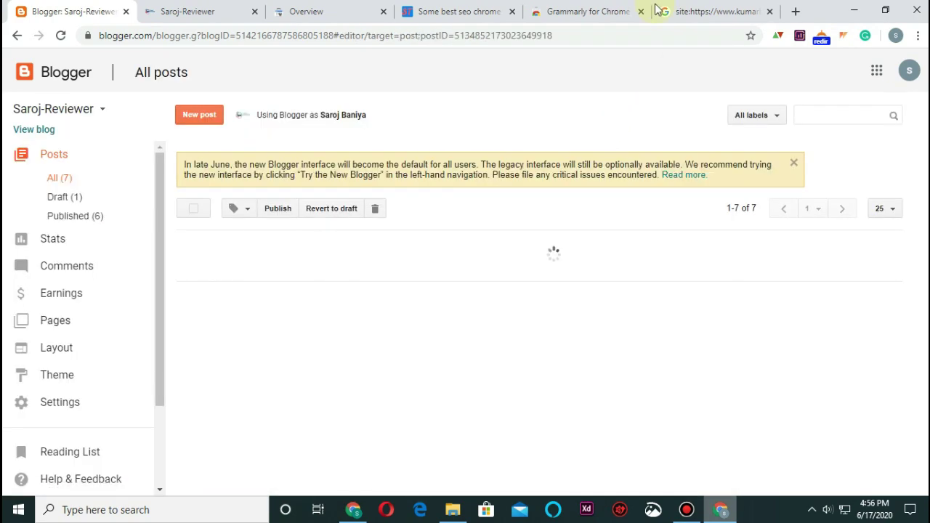